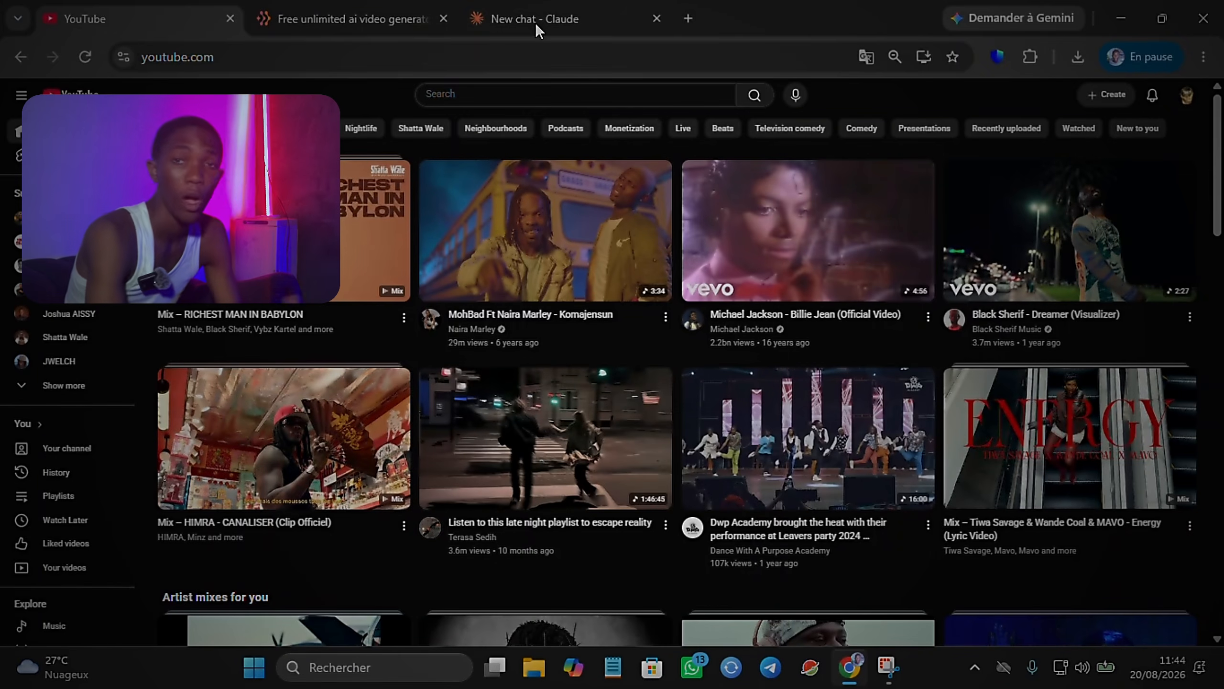
Open the signed-in account's YouTube channel page and examine its additional channel information
left_click(1186, 96)
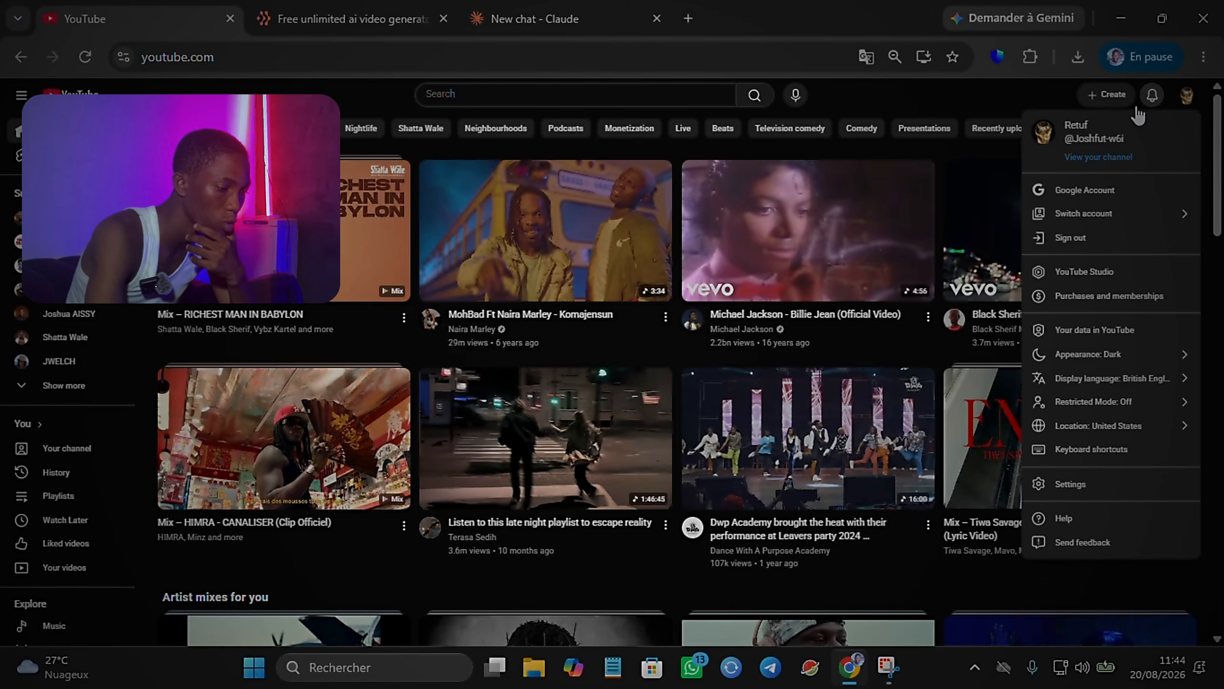
left_click(1075, 155)
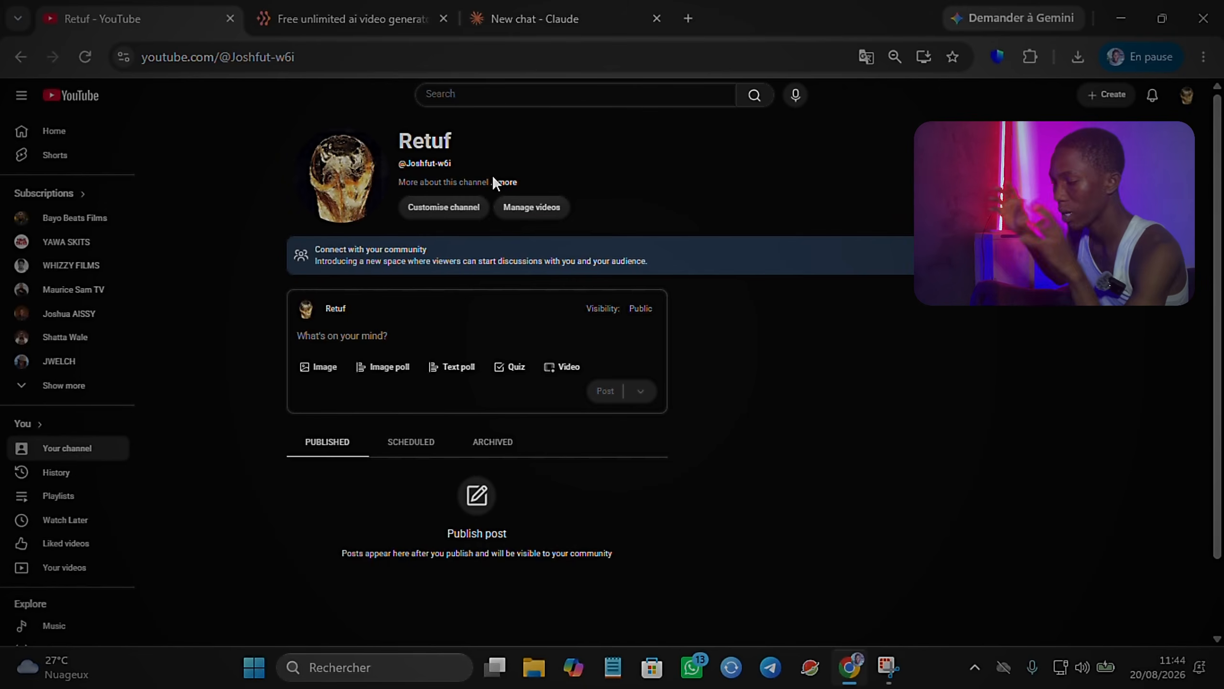
left_click(506, 181)
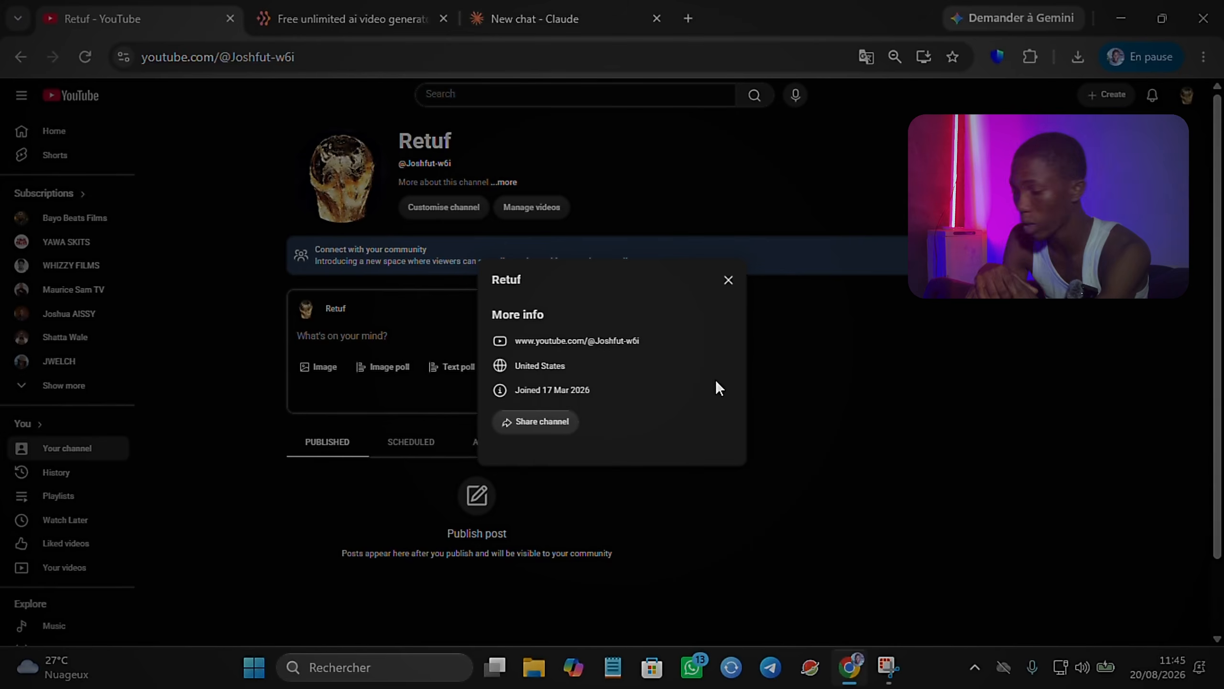
left_click(728, 277)
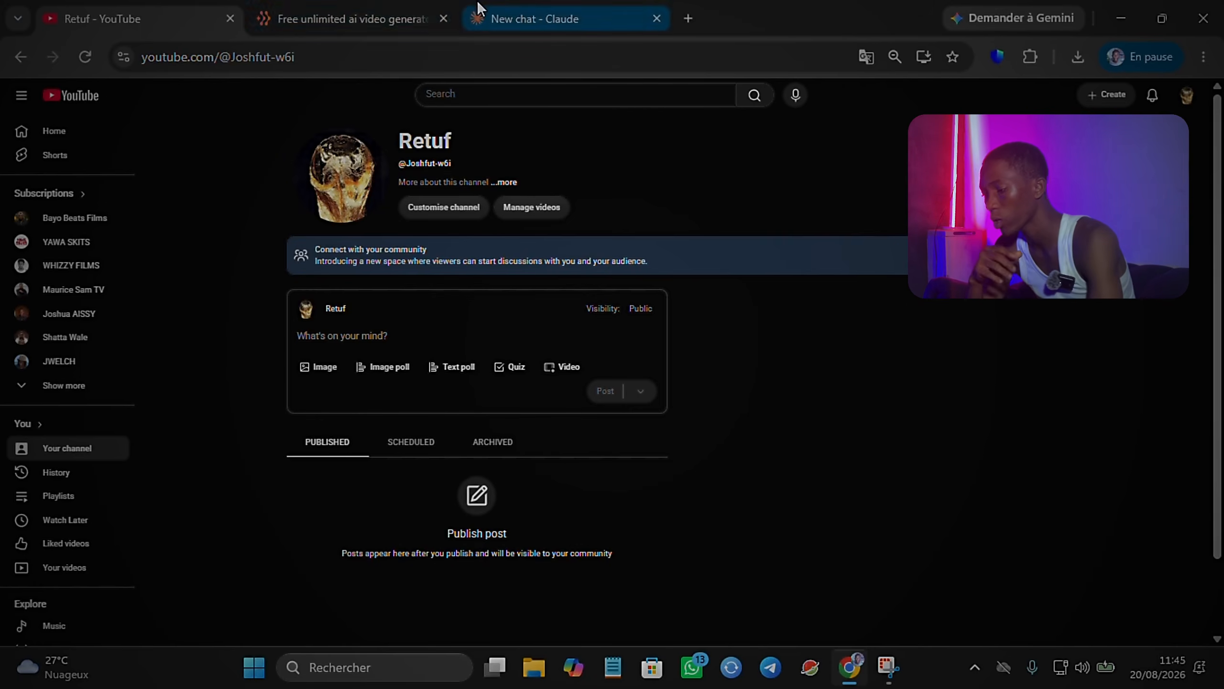
Switch to Claude and request ten names, a description, 15 tags and a SnapGen AI logo prompt for a faceless AI fitness YouTube channel
left_click(480, 20)
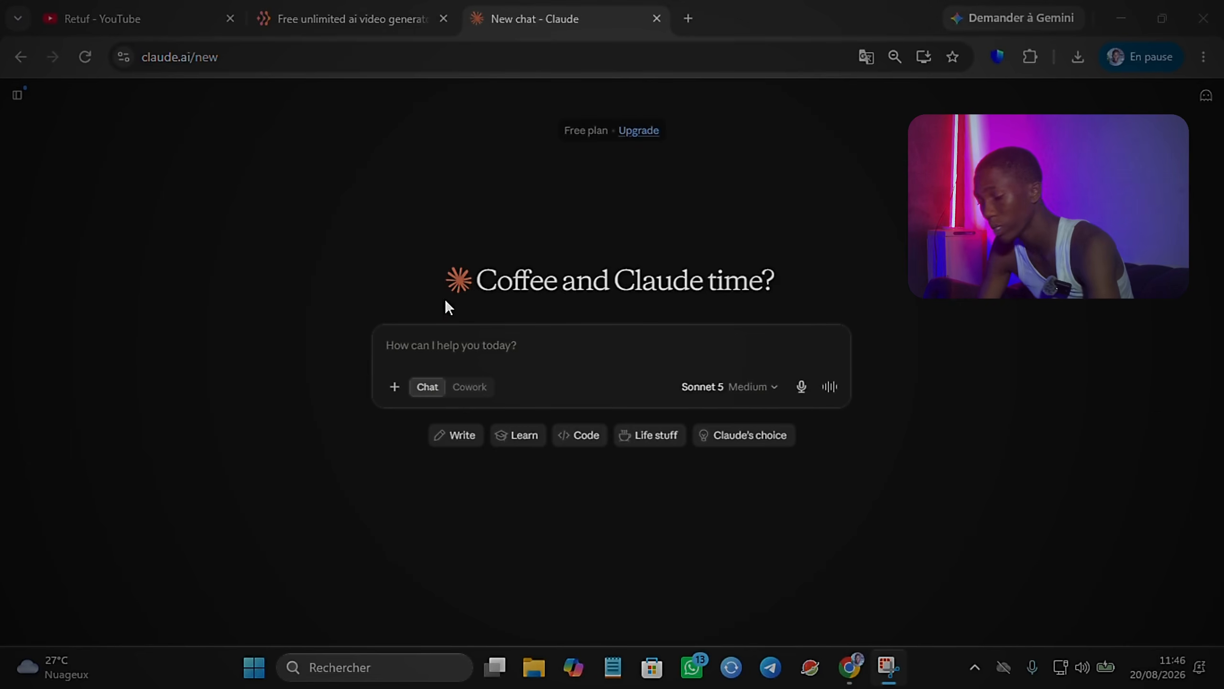
left_click(437, 340)
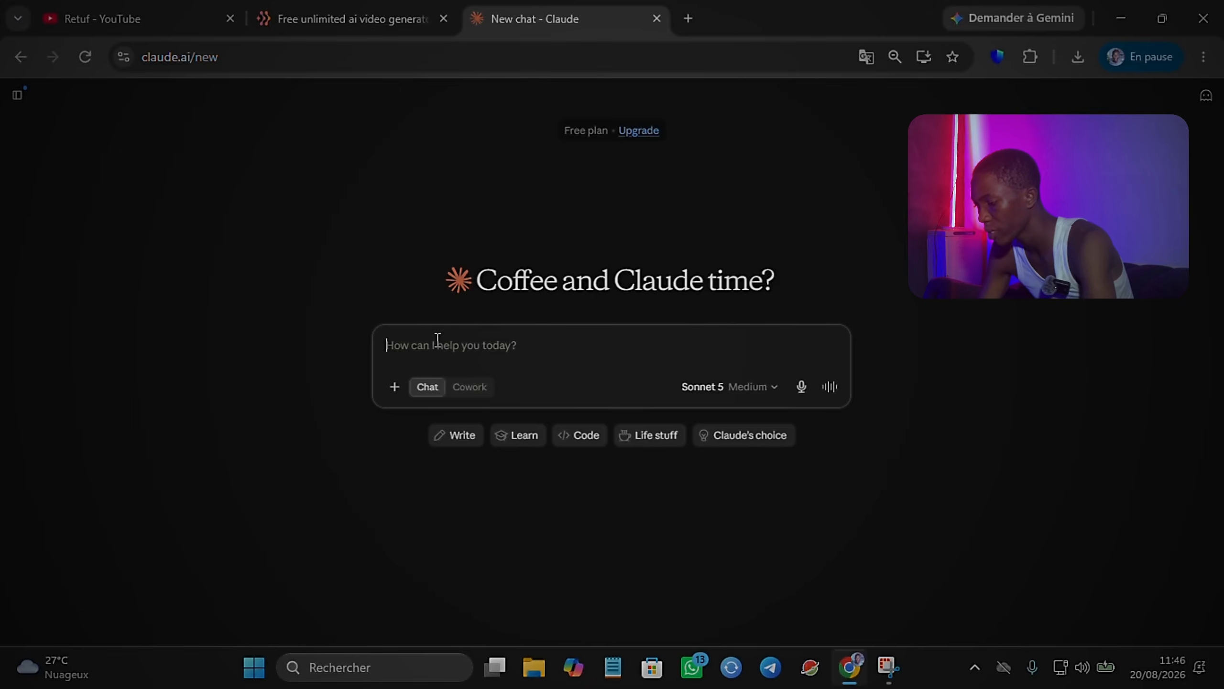
type("I want to create a Faceless YouTube channel in the  fitness niche, using AI to create my videos. So I want you to give me ten best list of names that I can use, one description for the channel, and 15 different tags to I use in the YouTube Studio while setting up the channel.And provide me a prompt to use to generate a logo for the channel as the profile pic using SnapGen AI.")
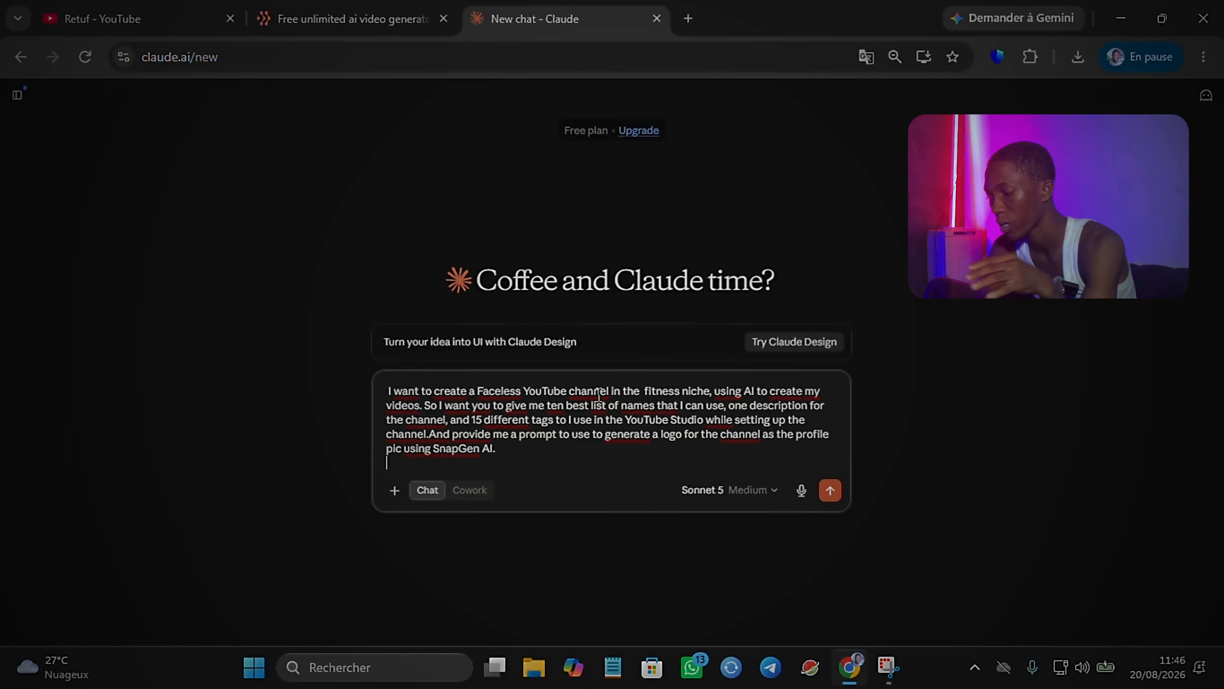
double_click(654, 389)
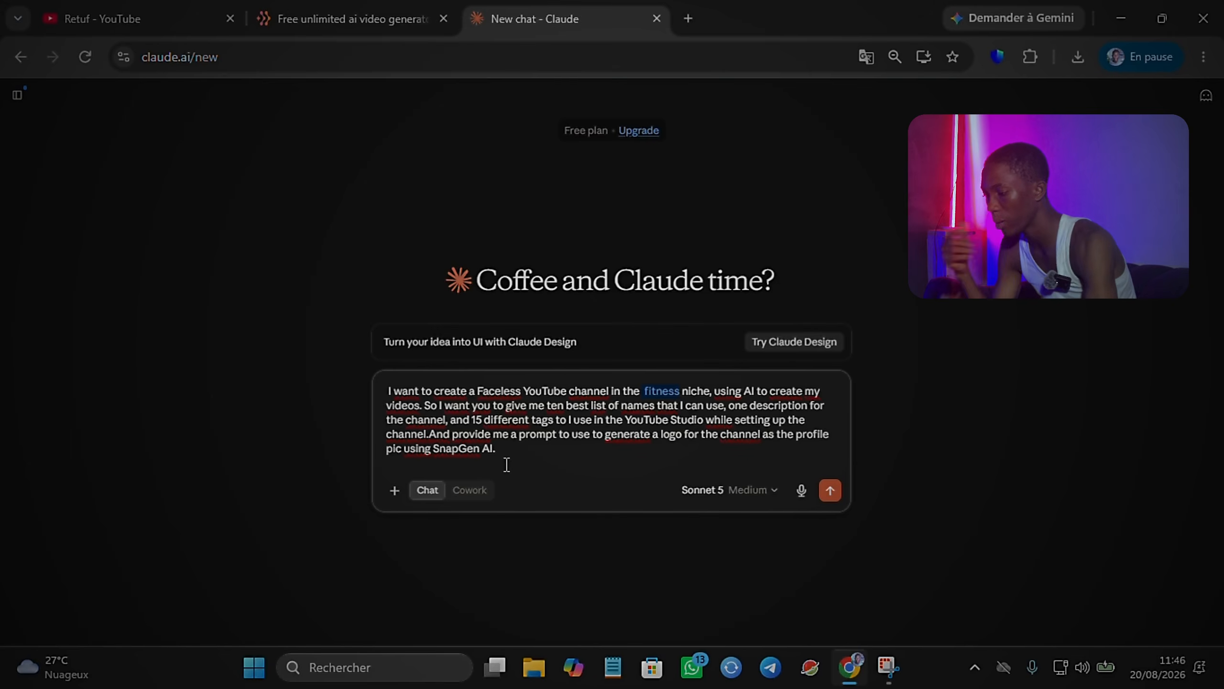
left_click(831, 491)
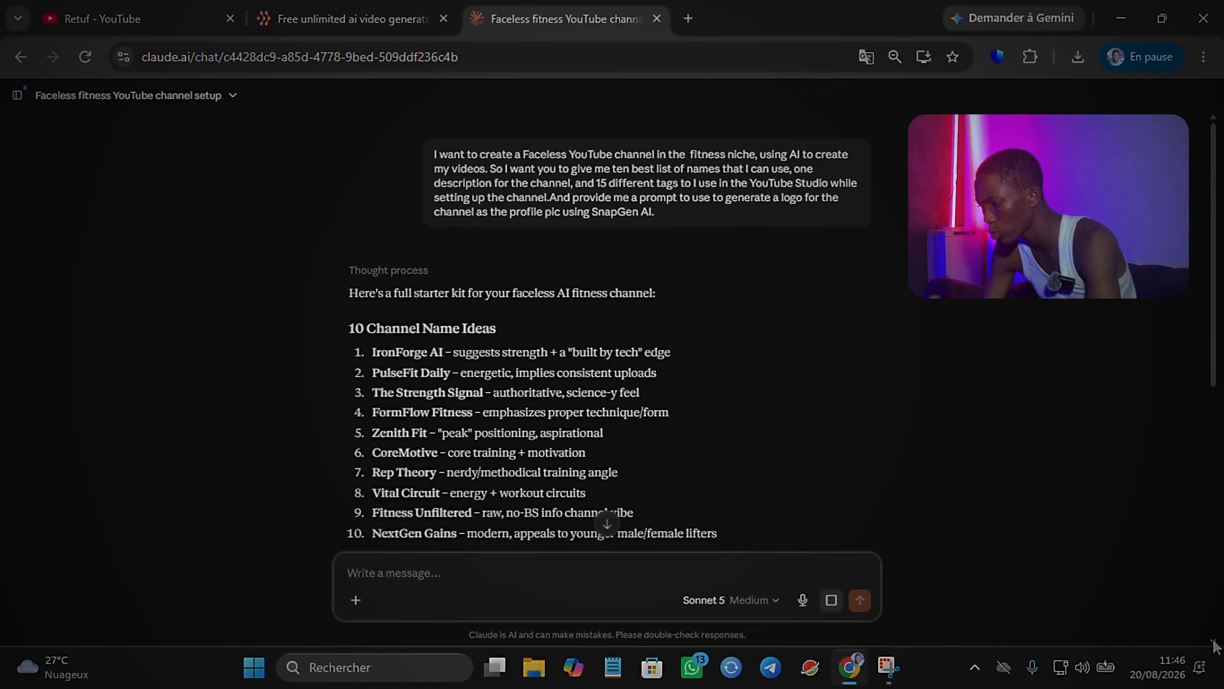
scroll(928, 521, "down", 2)
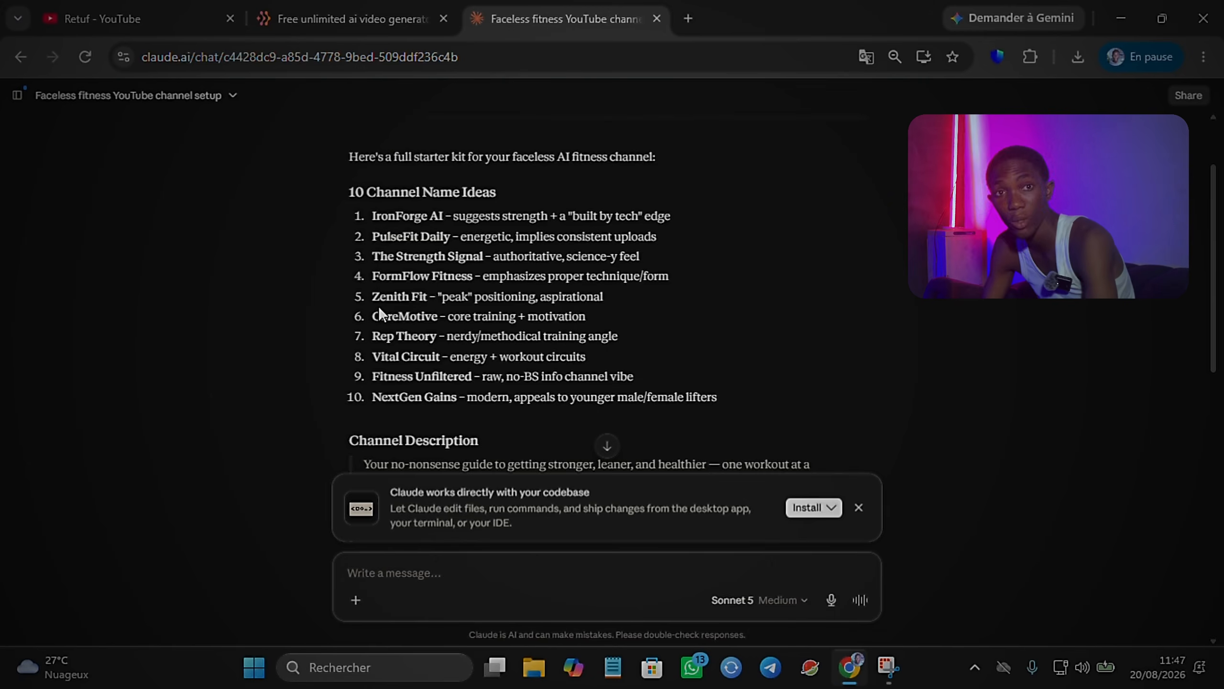
left_click_drag(371, 293, 422, 296)
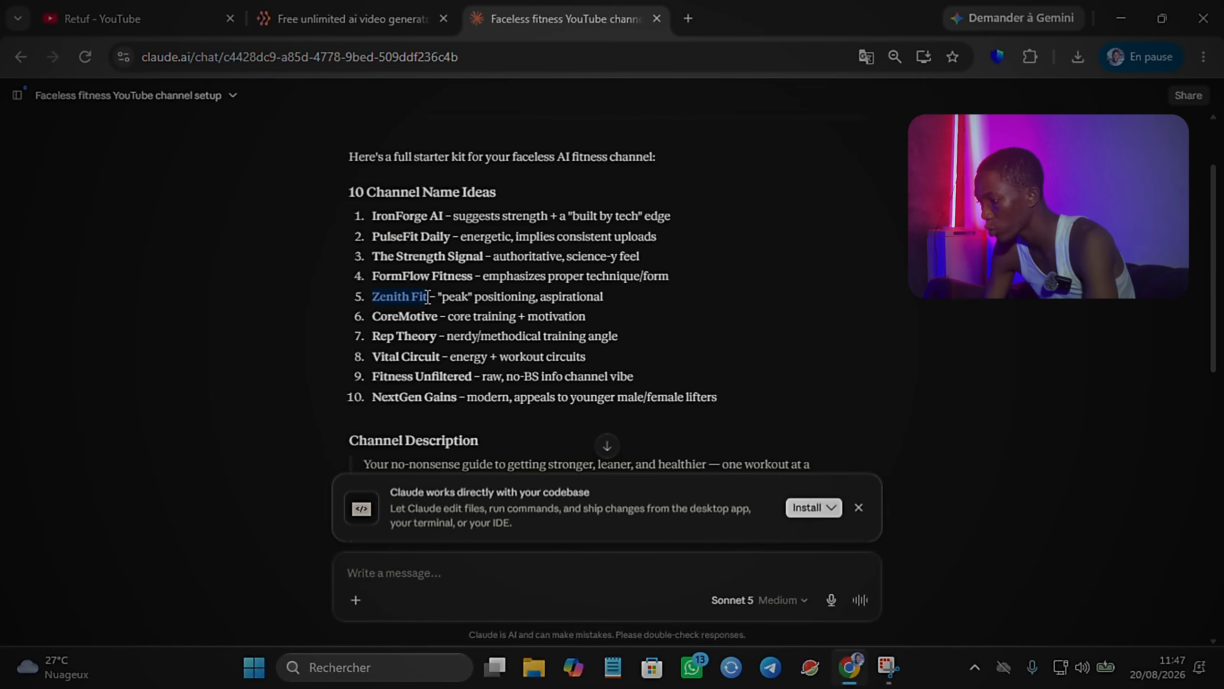
left_click(131, 14)
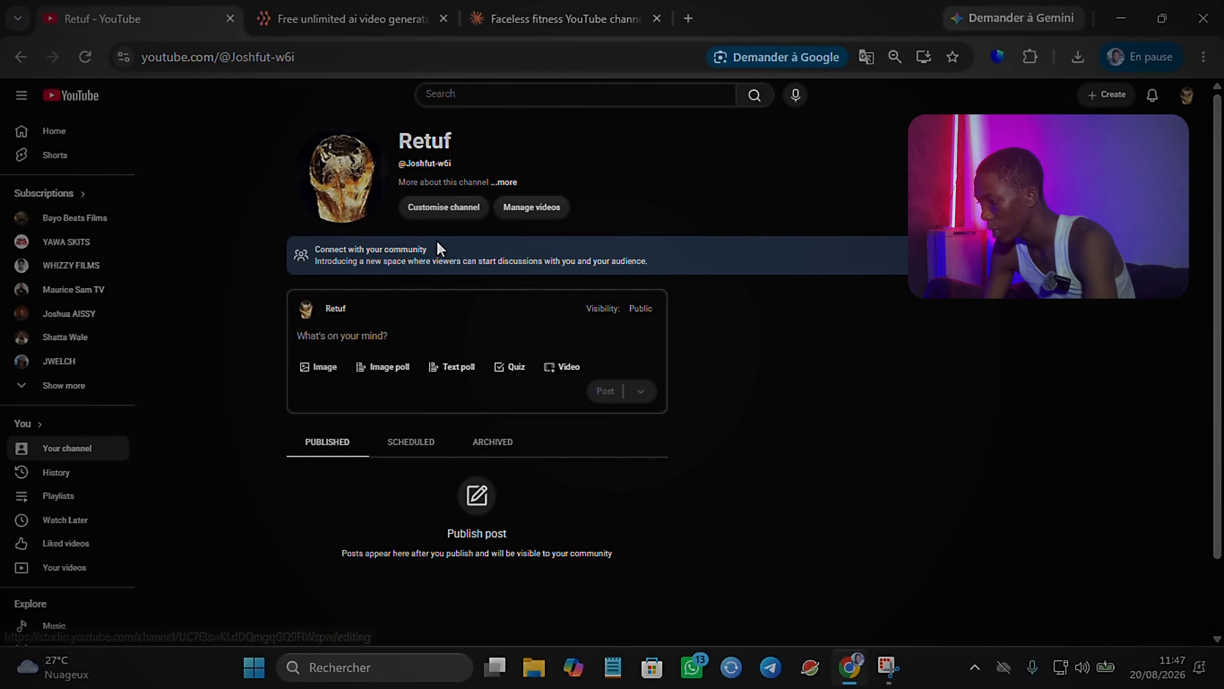
left_click(436, 214)
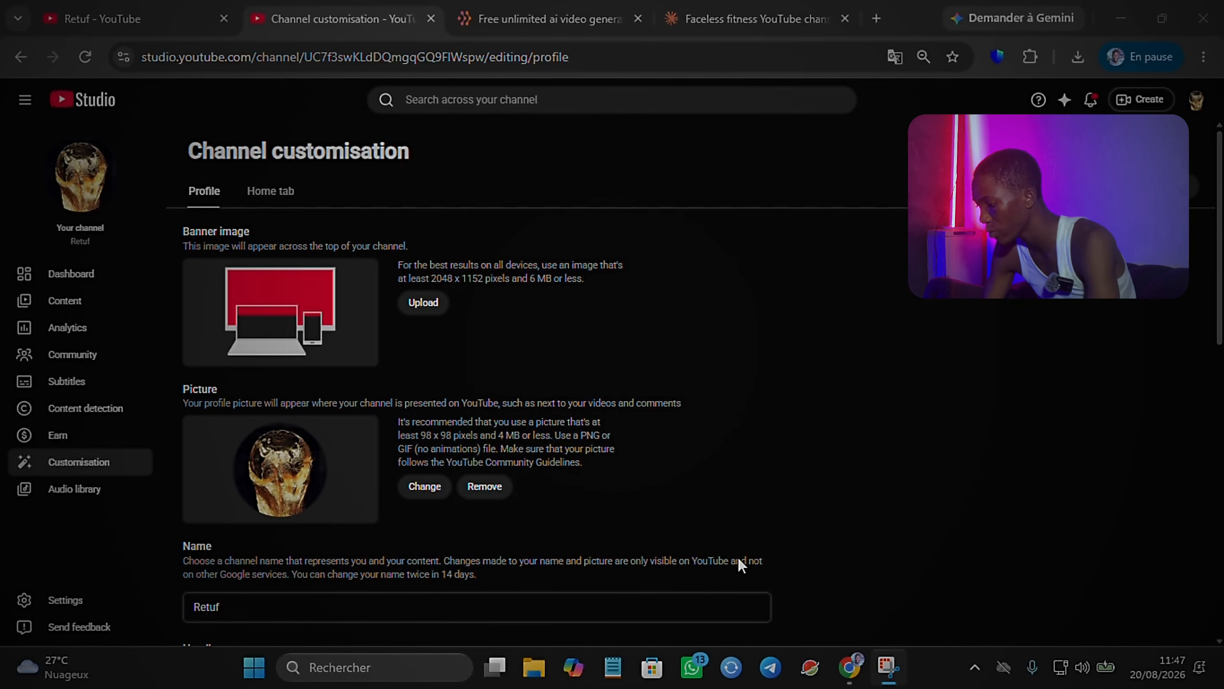
Replace the channel name with Zenith Fit in the channel profile
scroll(836, 521, "down", 5)
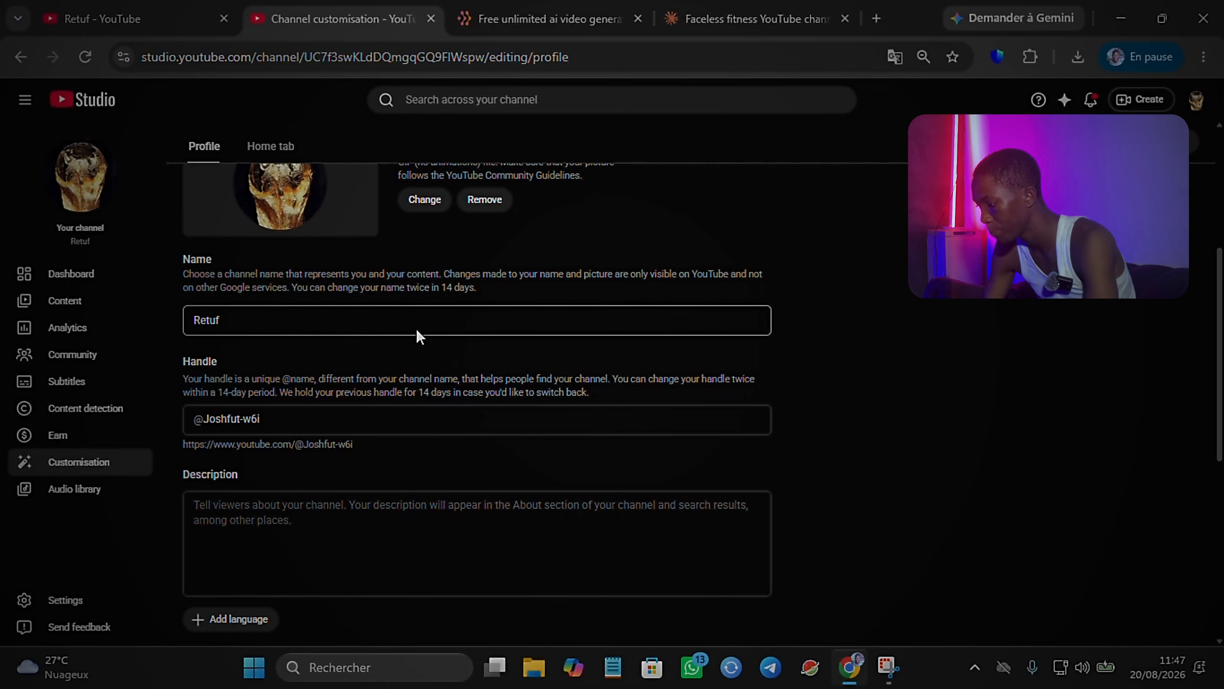
left_click(405, 317)
key("BackSpace")
key("BackSpace")
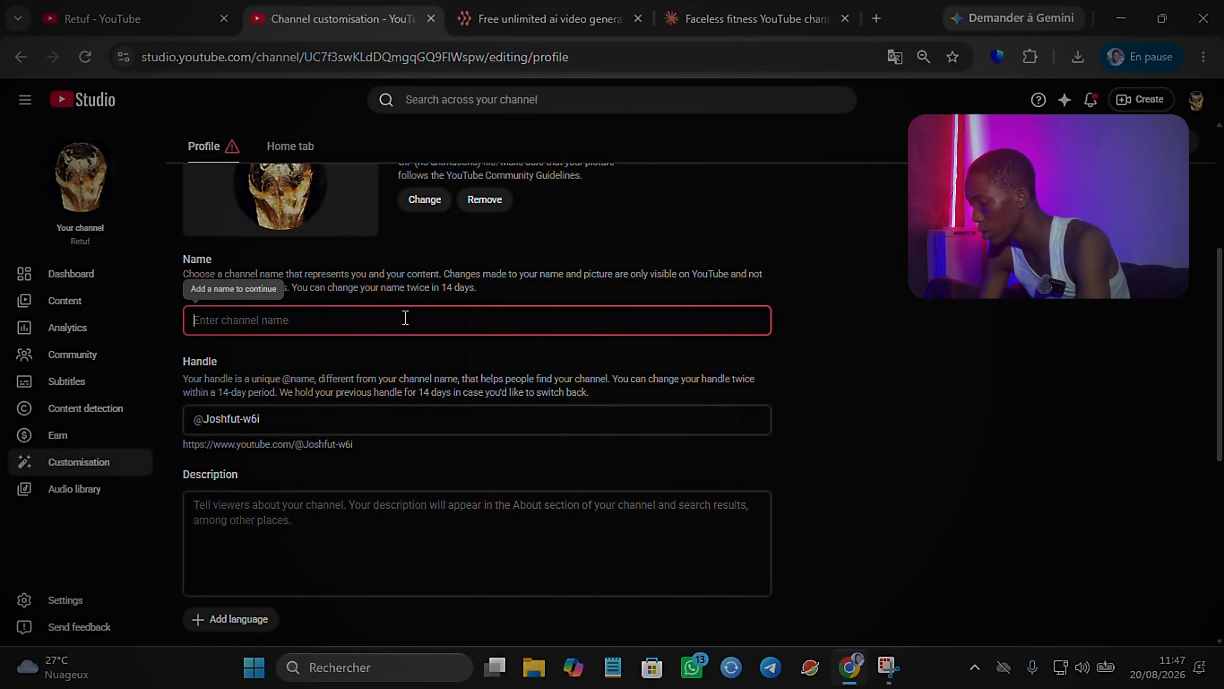
type("Zenith Fit")
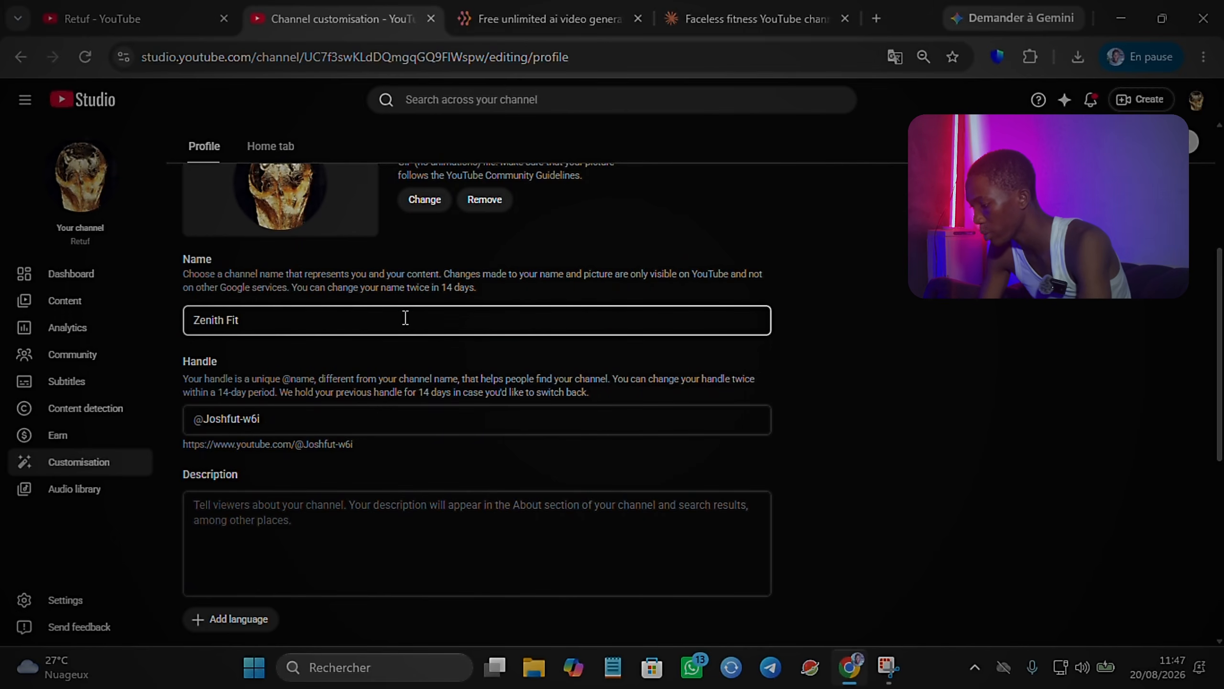
left_click(279, 422)
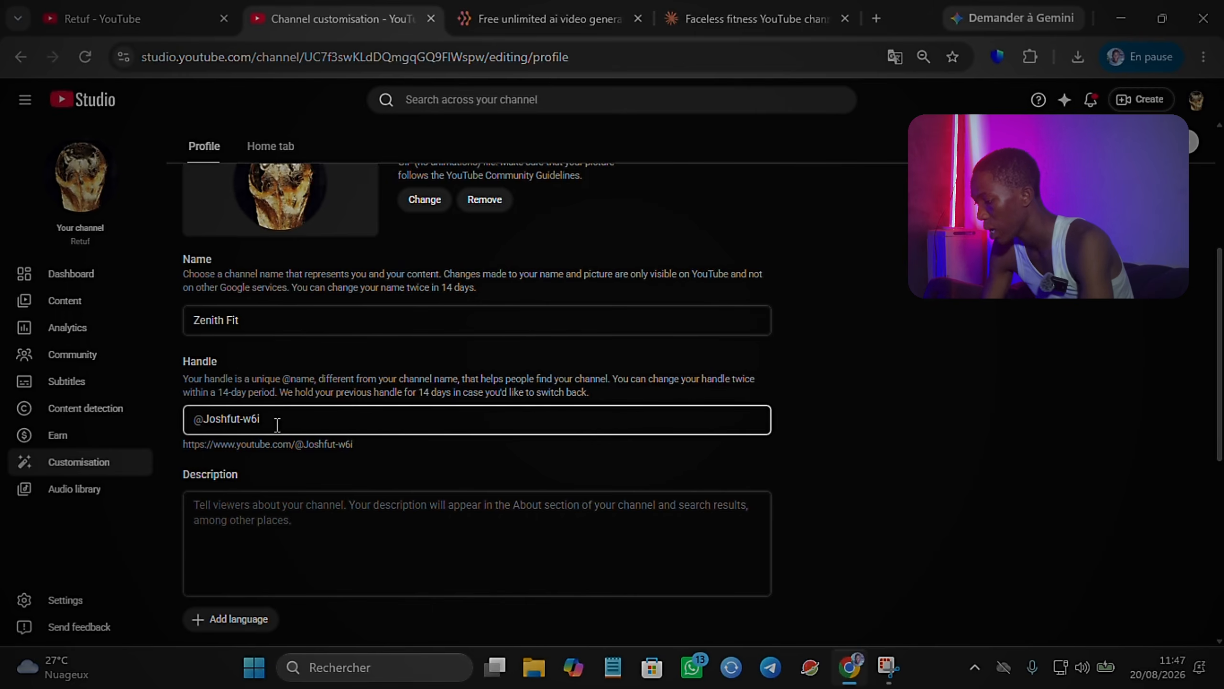
key("BackSpace")
key("BackSpace")
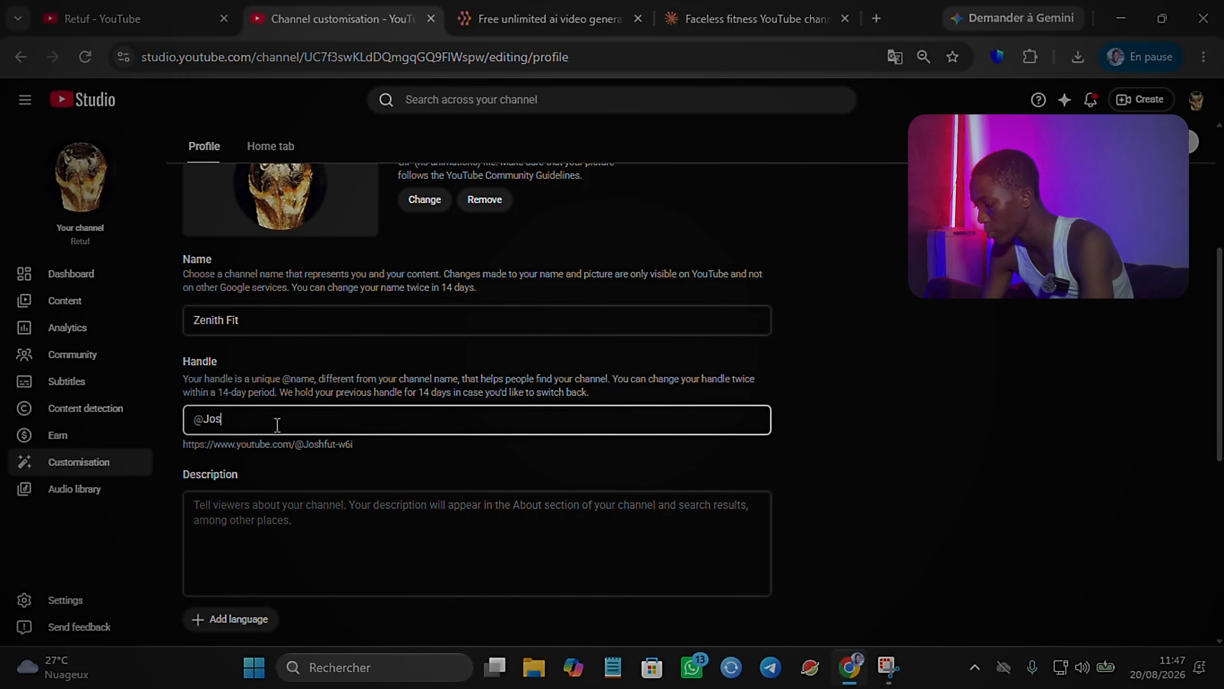
key("BackSpace")
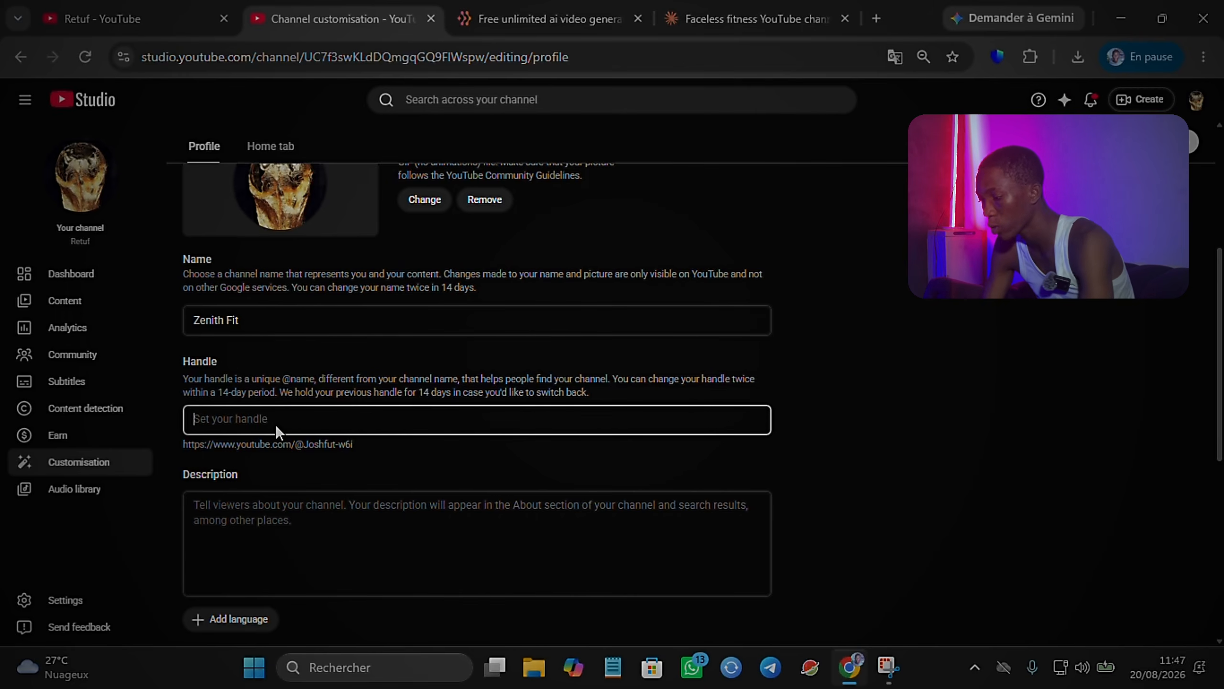
type("Ze")
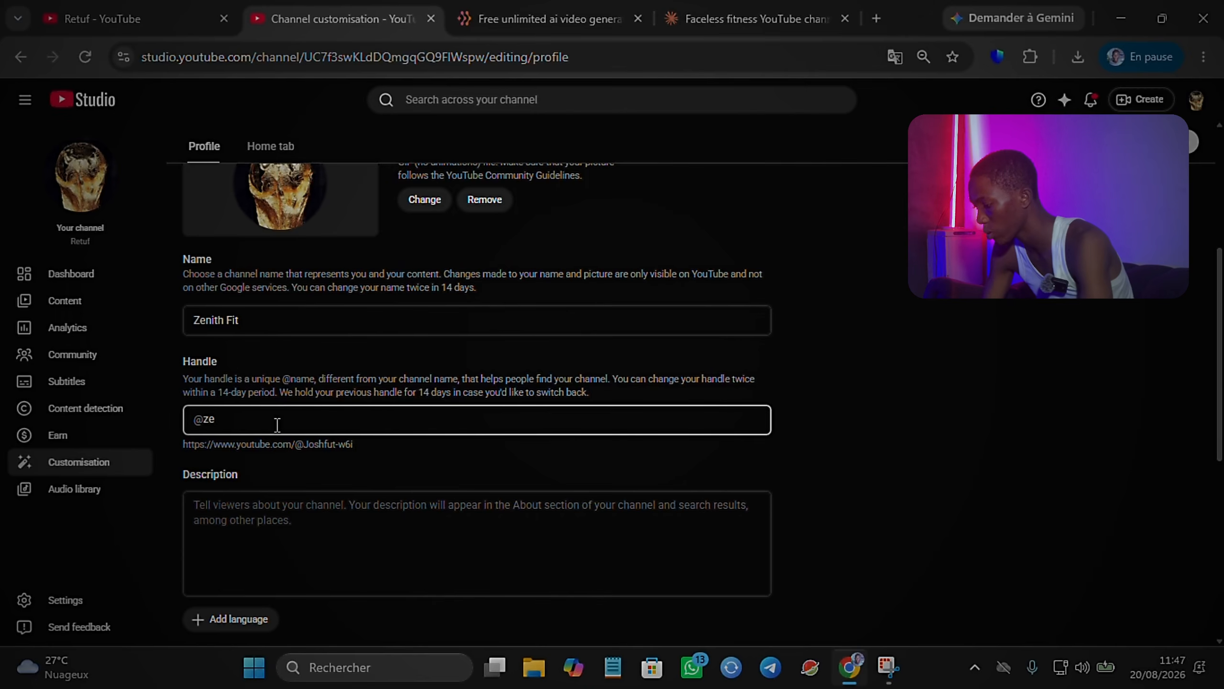
type("ni")
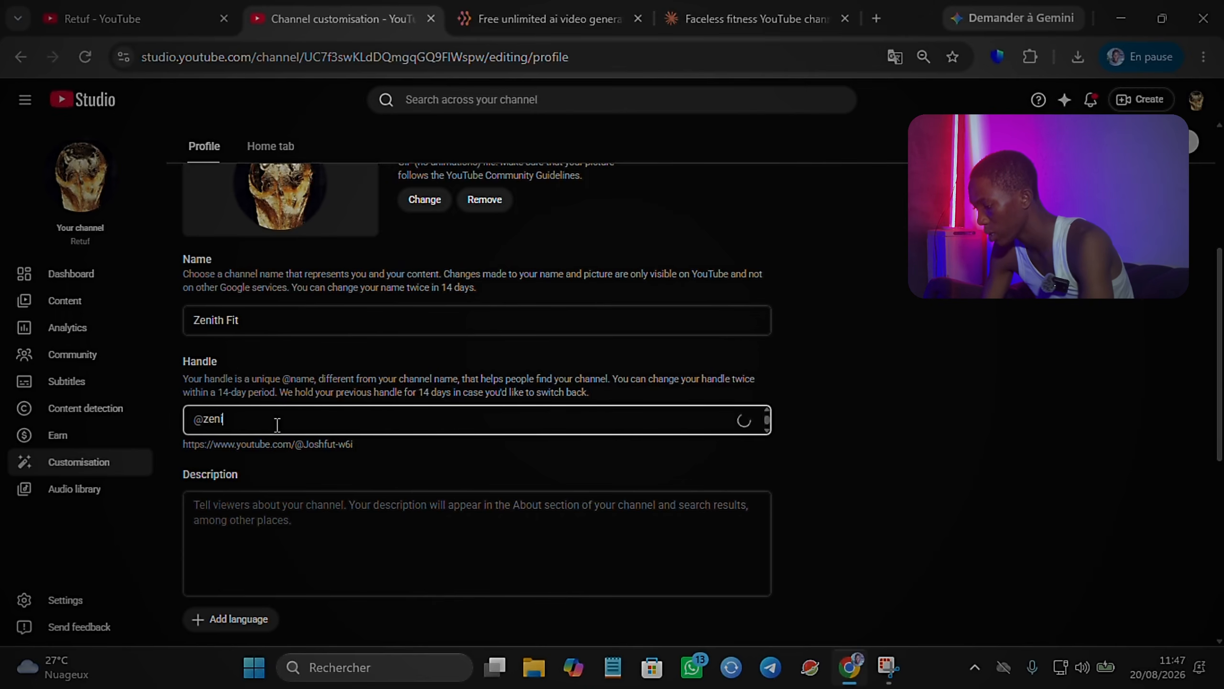
type("th1")
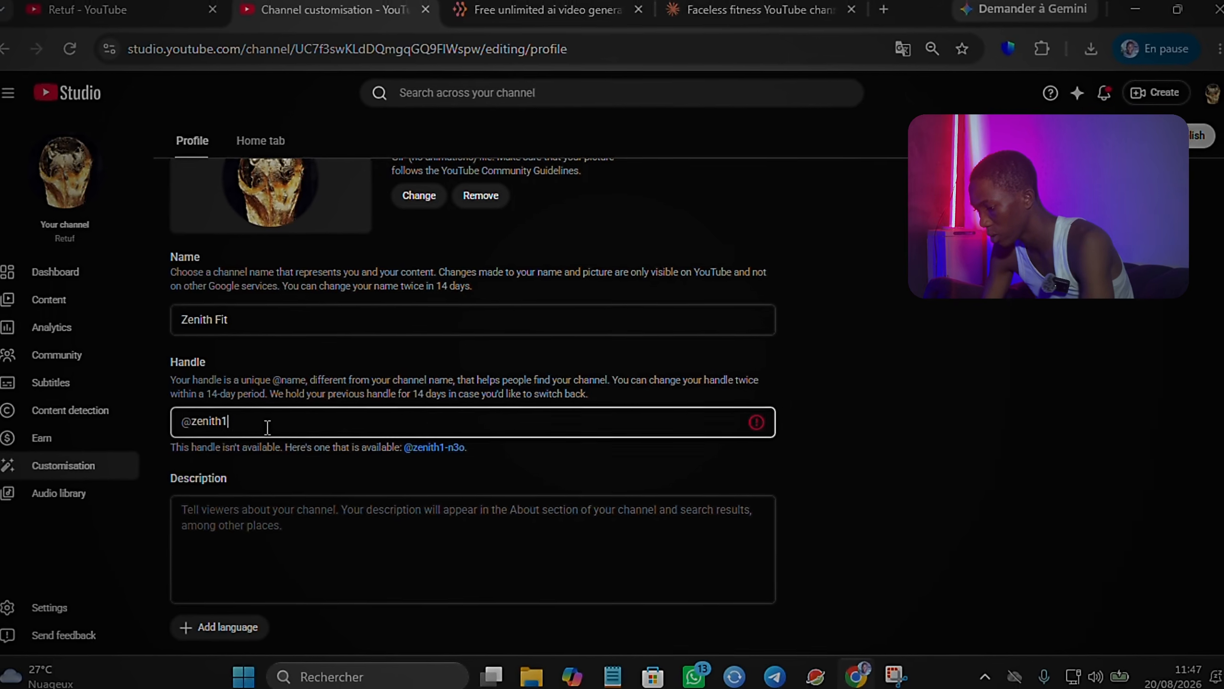
type("2")
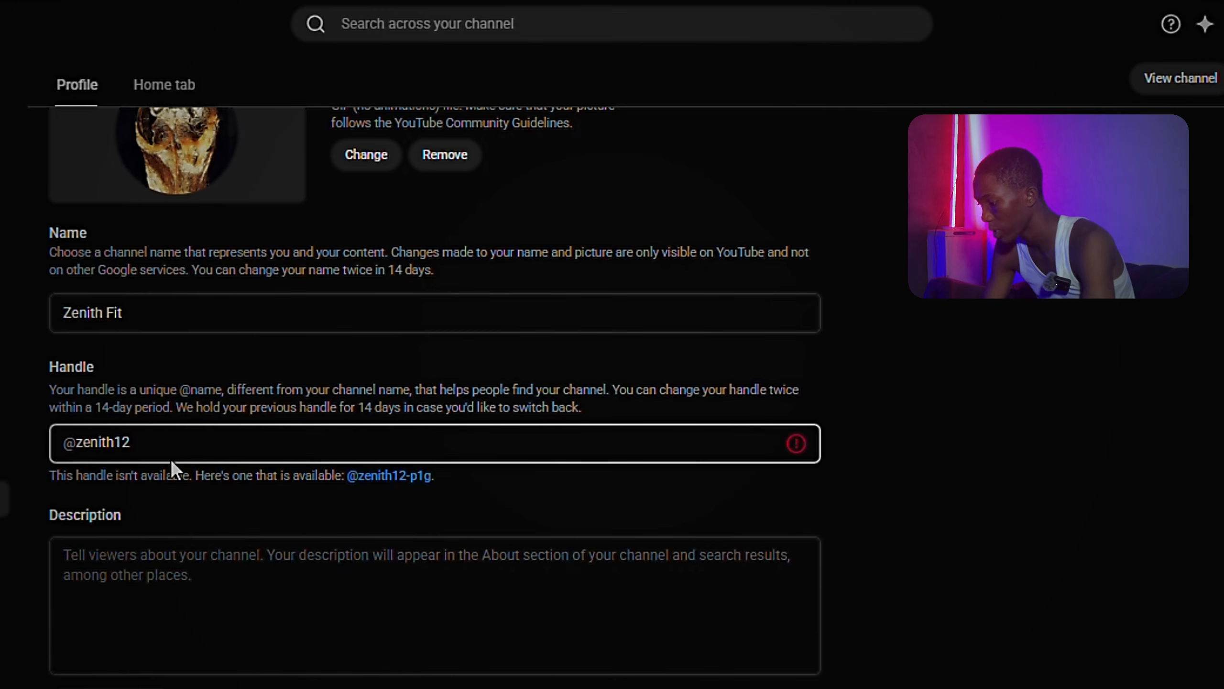
left_click(403, 472)
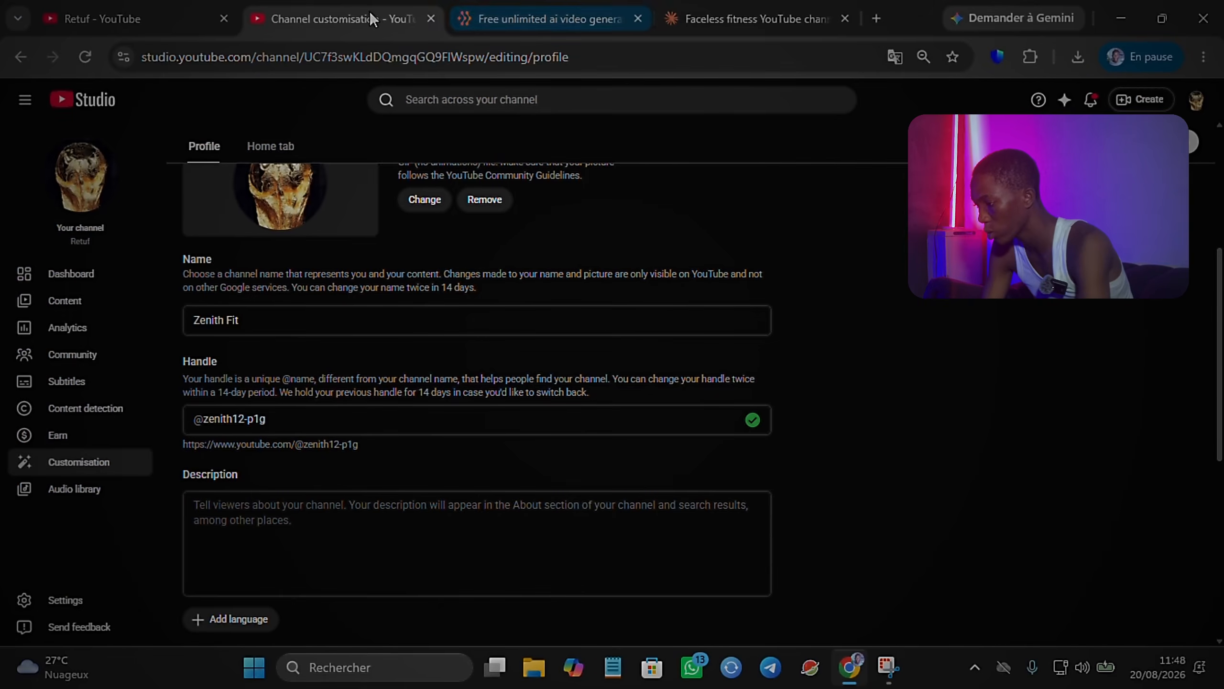
Copy the channel description from Claude's reply and paste it into the description in YouTube Studio
left_click(780, 18)
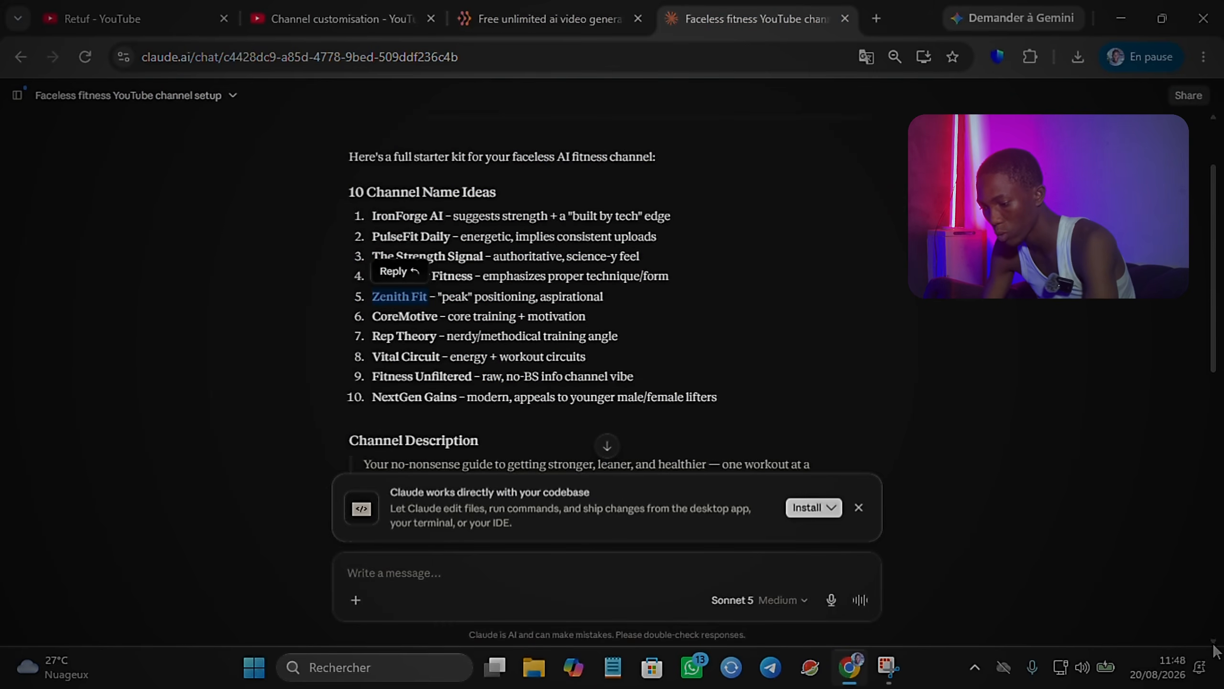
scroll(1213, 648, "down", 5)
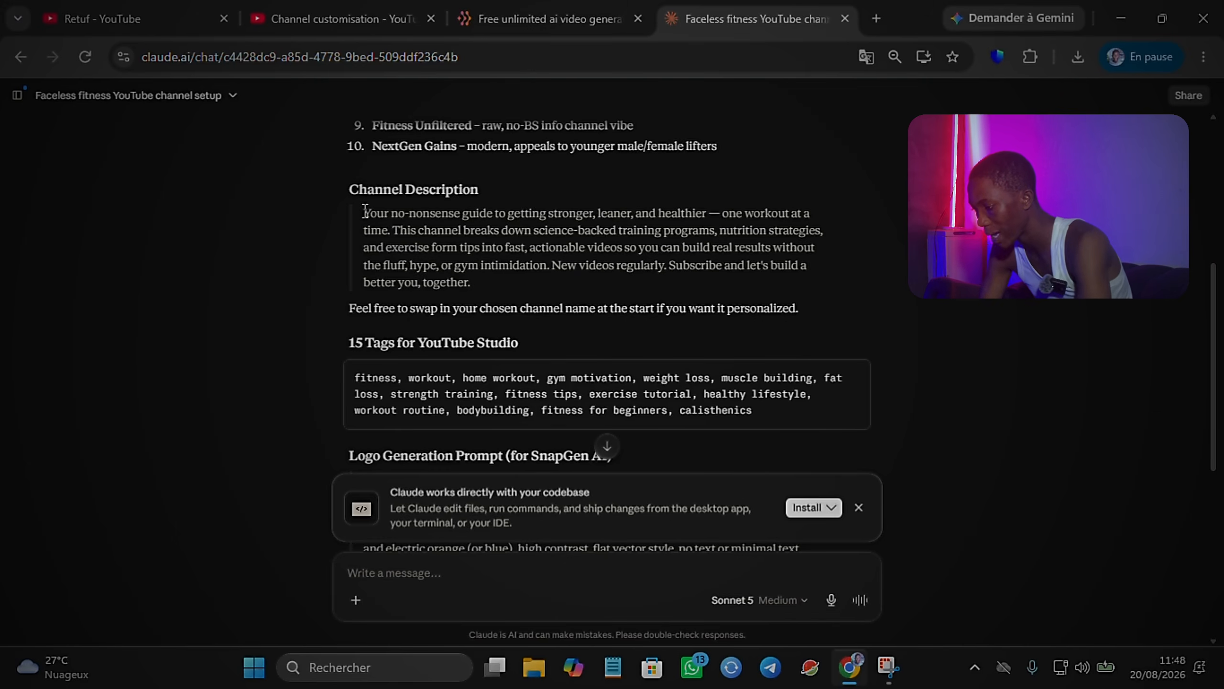
left_click_drag(365, 215, 510, 290)
key("ctrl+c")
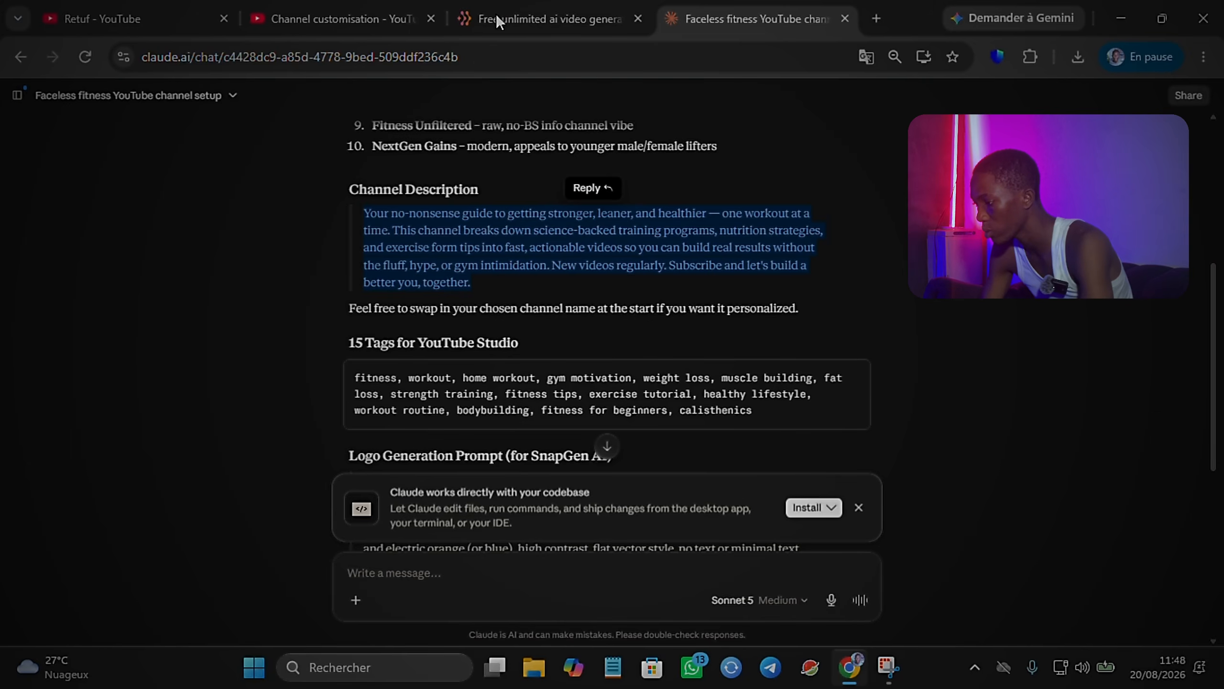
left_click(295, 7)
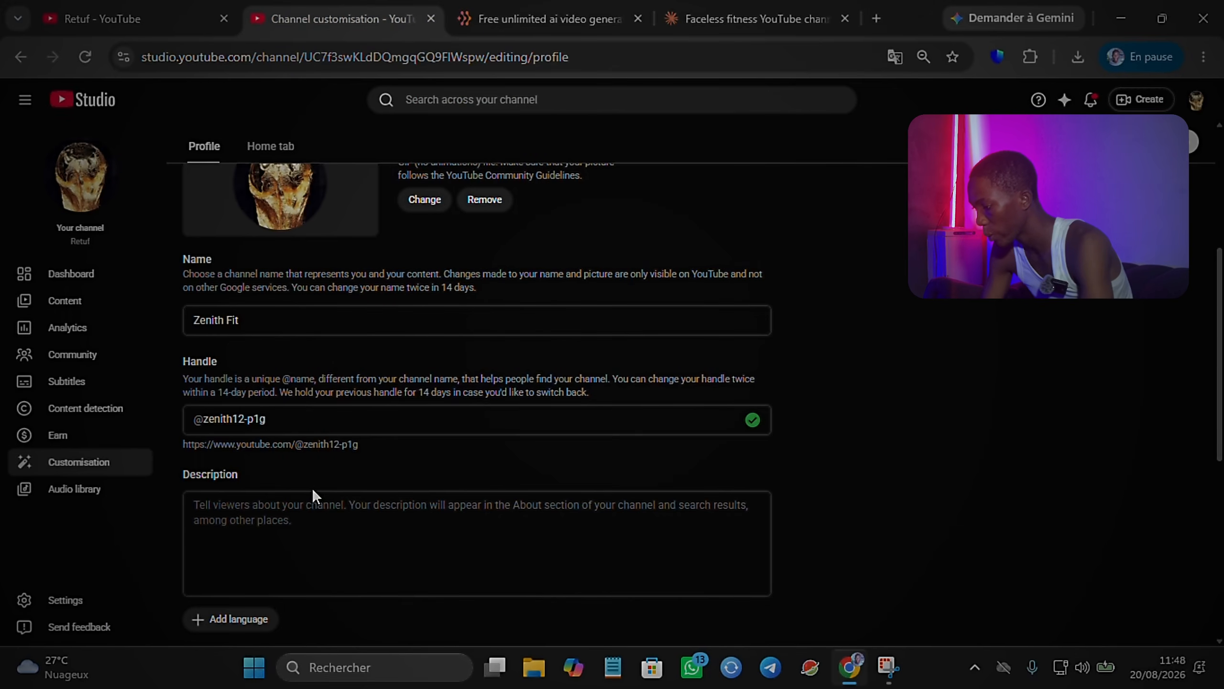
left_click(308, 496)
key("ctrl+v")
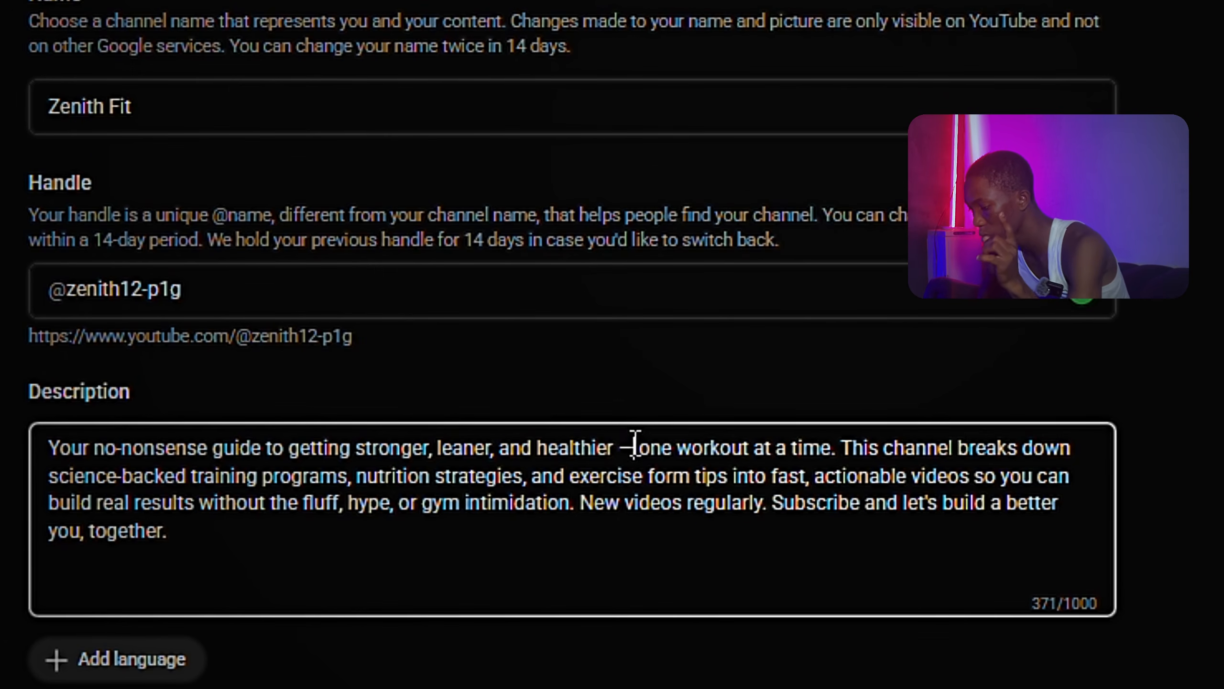
Replace the dash after "healthier" in the channel description with a comma
left_click(634, 444)
key("BackSpace")
key("BackSpace")
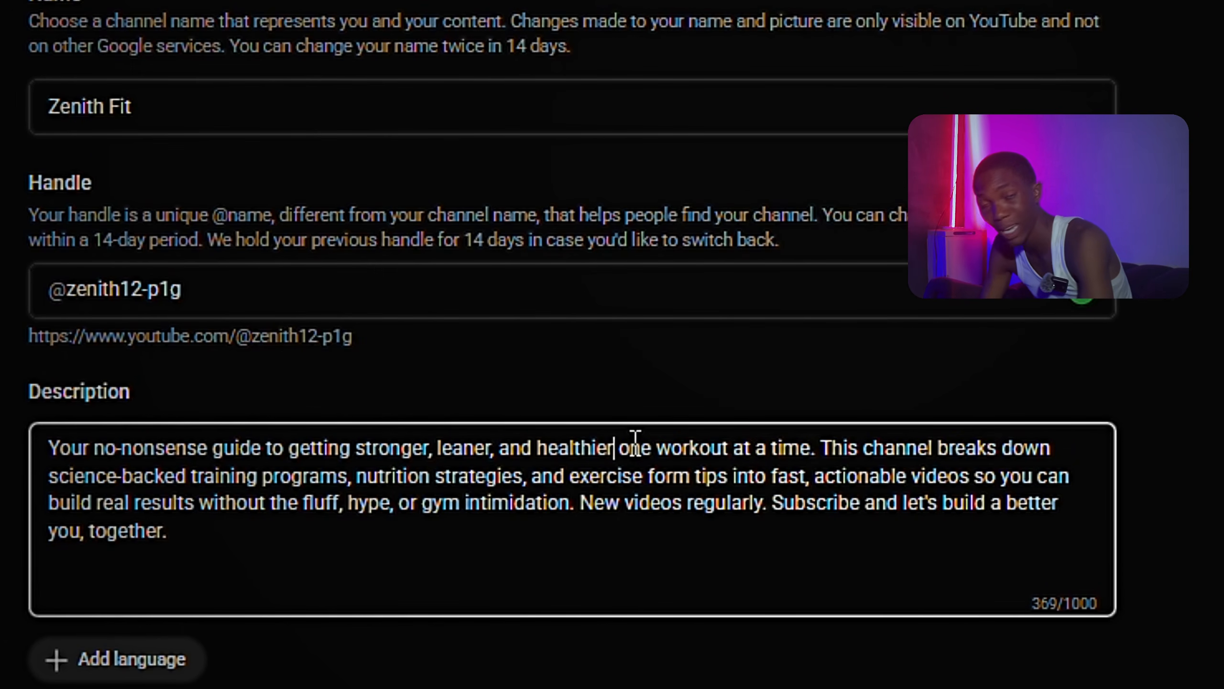
type("?")
key("BackSpace")
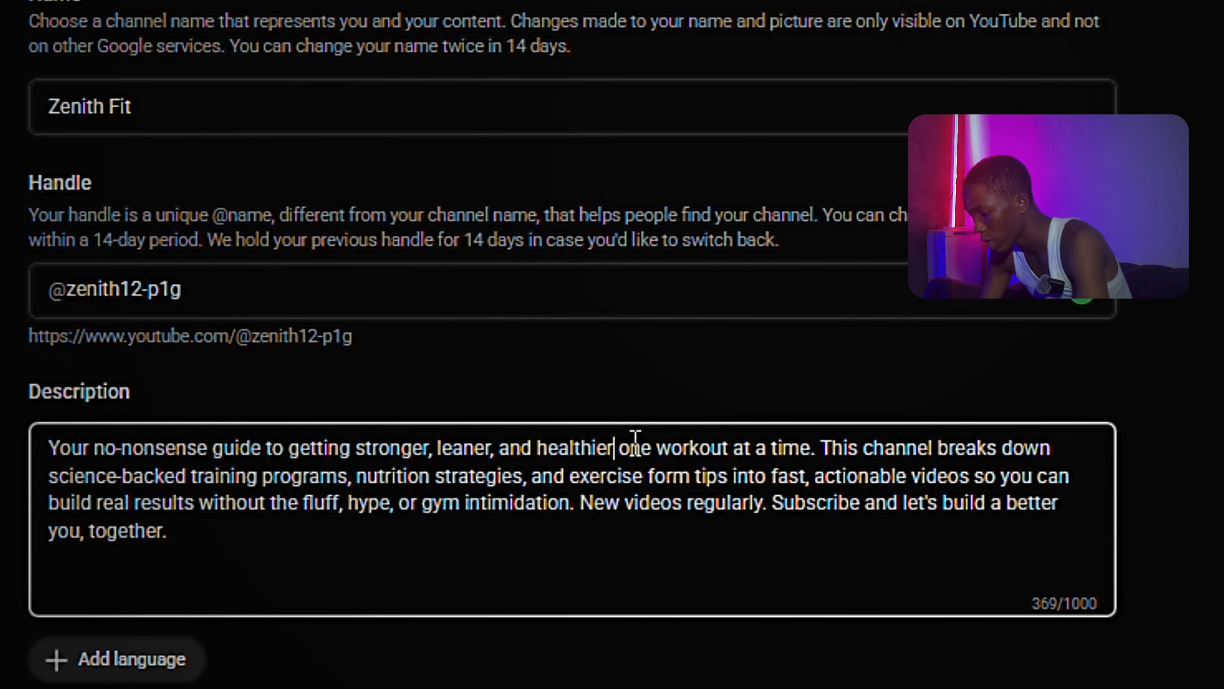
type(",")
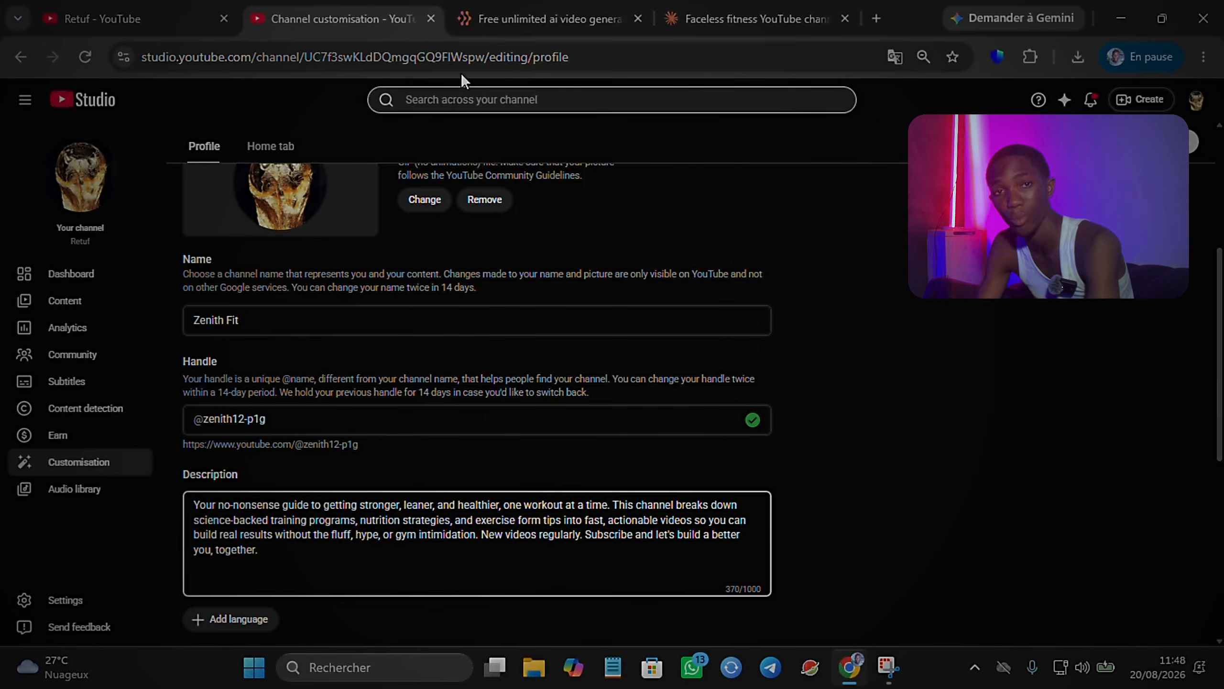
Return to Claude's reply and copy the full logo generation prompt for SnapGen AI
left_click(789, 19)
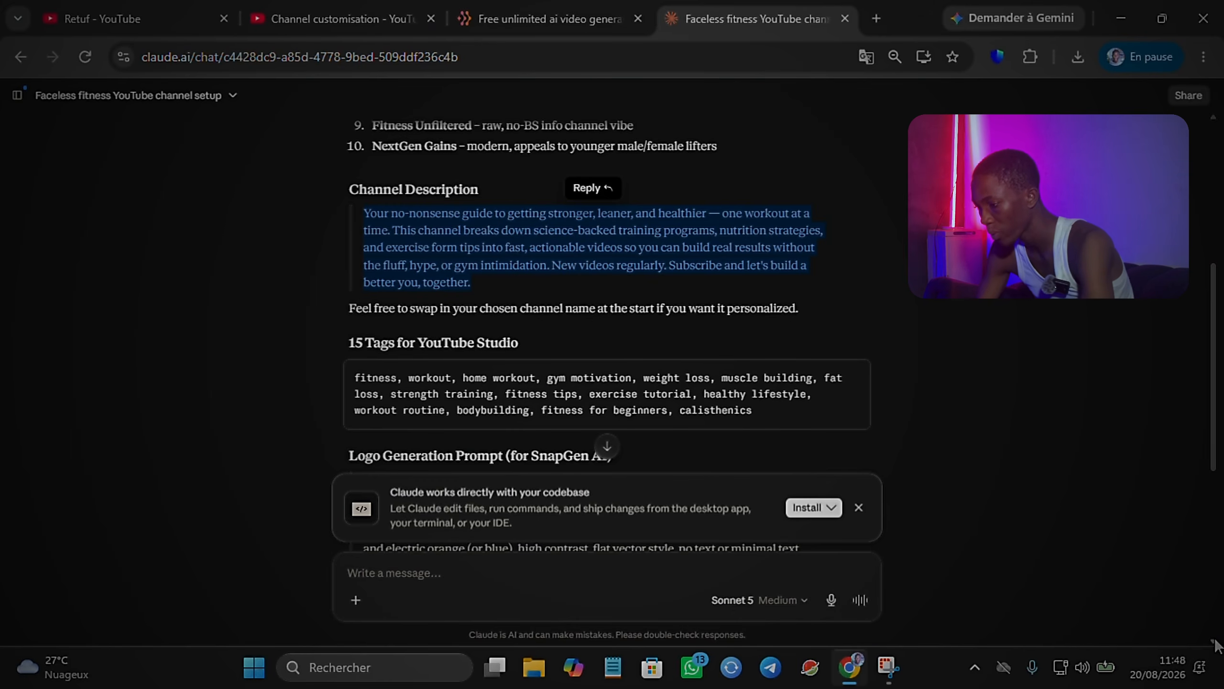
scroll(1217, 637, "down", 5)
scroll(1217, 644, "down", 3)
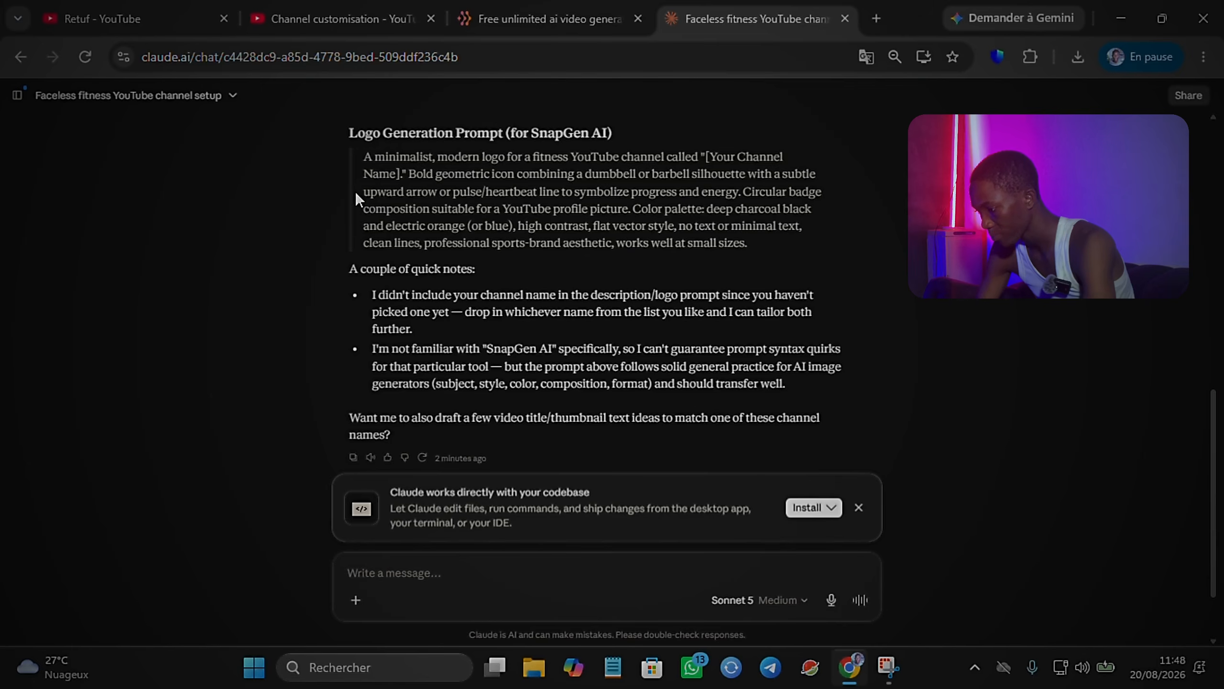
left_click_drag(358, 159, 758, 244)
key("ctrl+c")
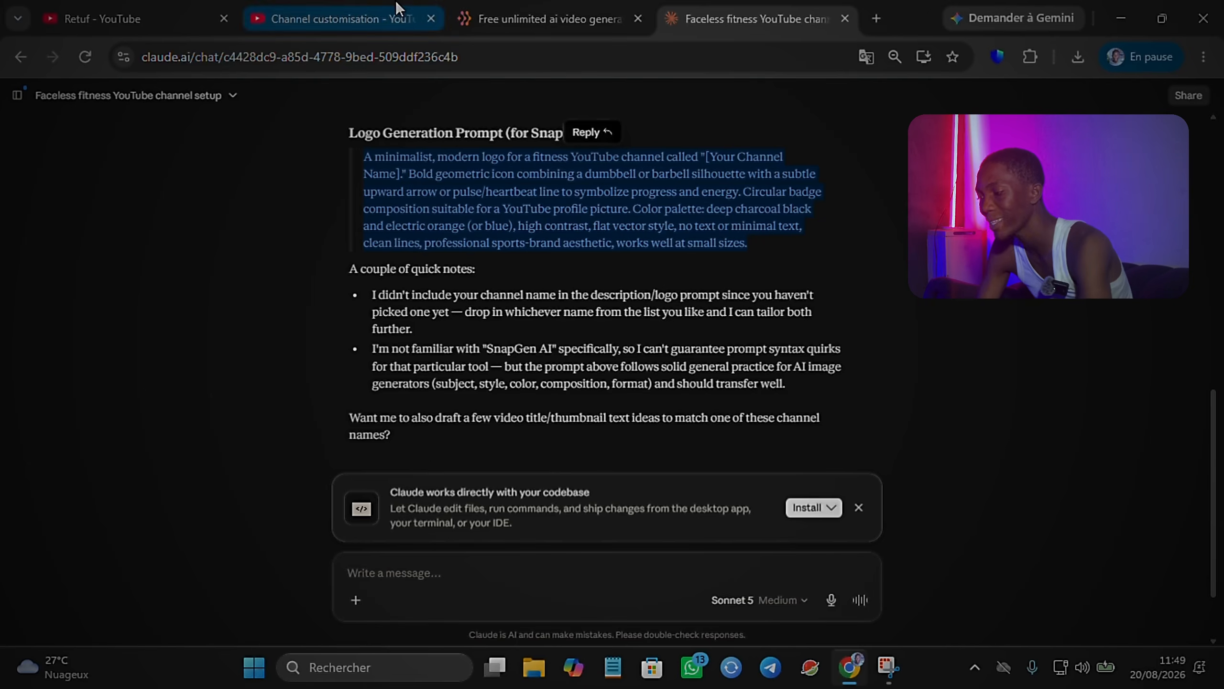
Switch to SnapGen AI, dismiss its Discord and API notices, and open the AI image generator in the studio
left_click(470, 15)
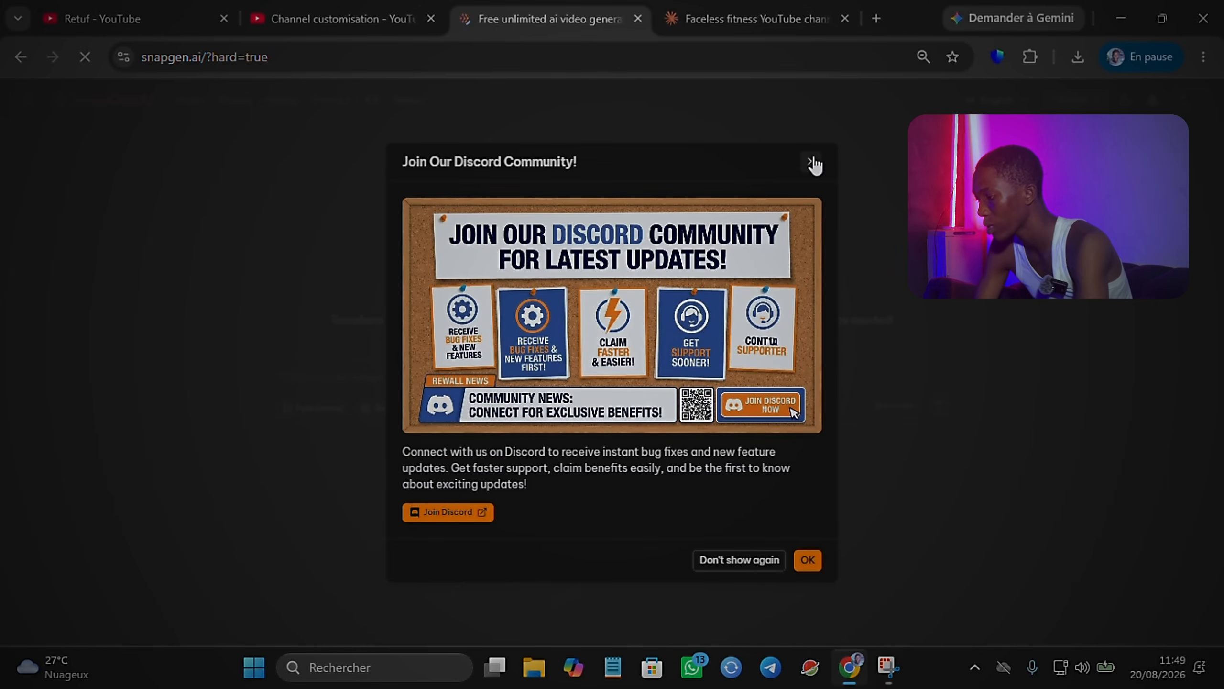
left_click(812, 163)
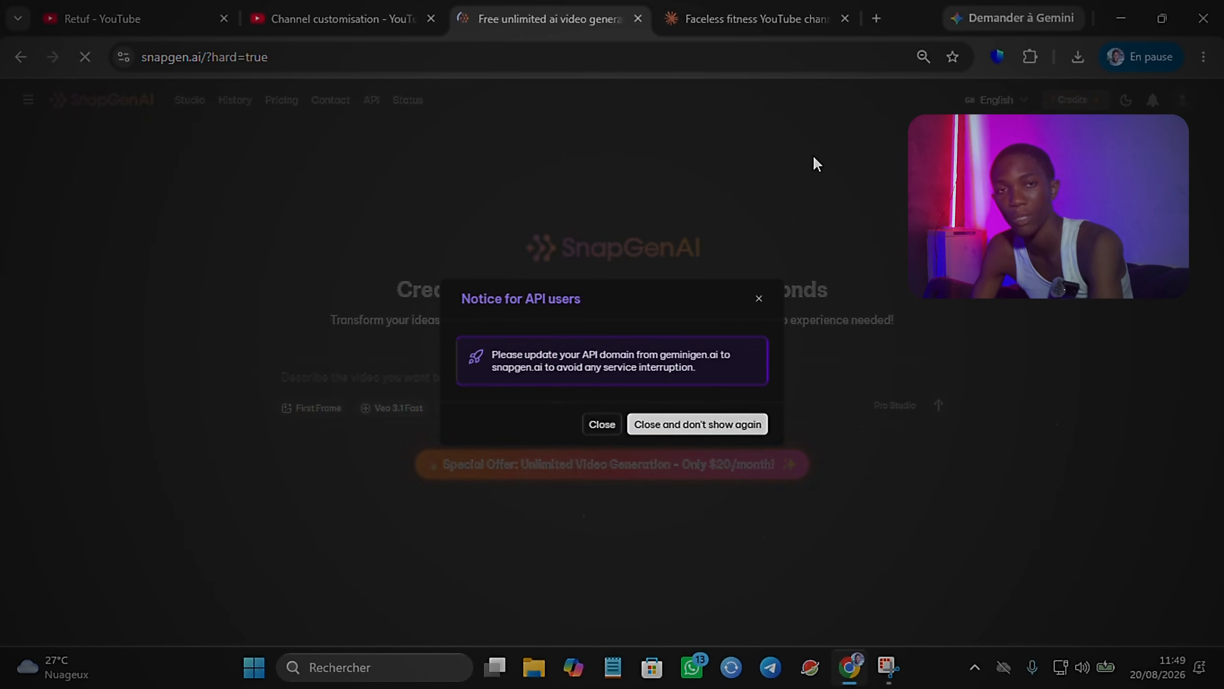
left_click(759, 299)
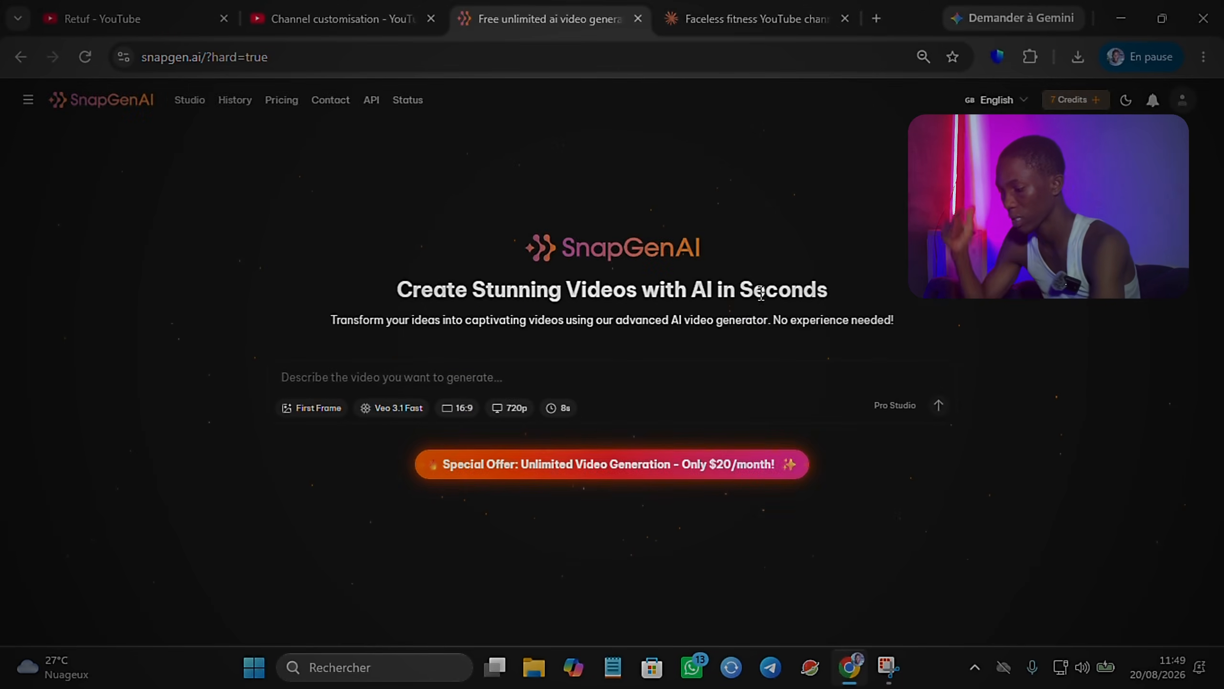
left_click(194, 102)
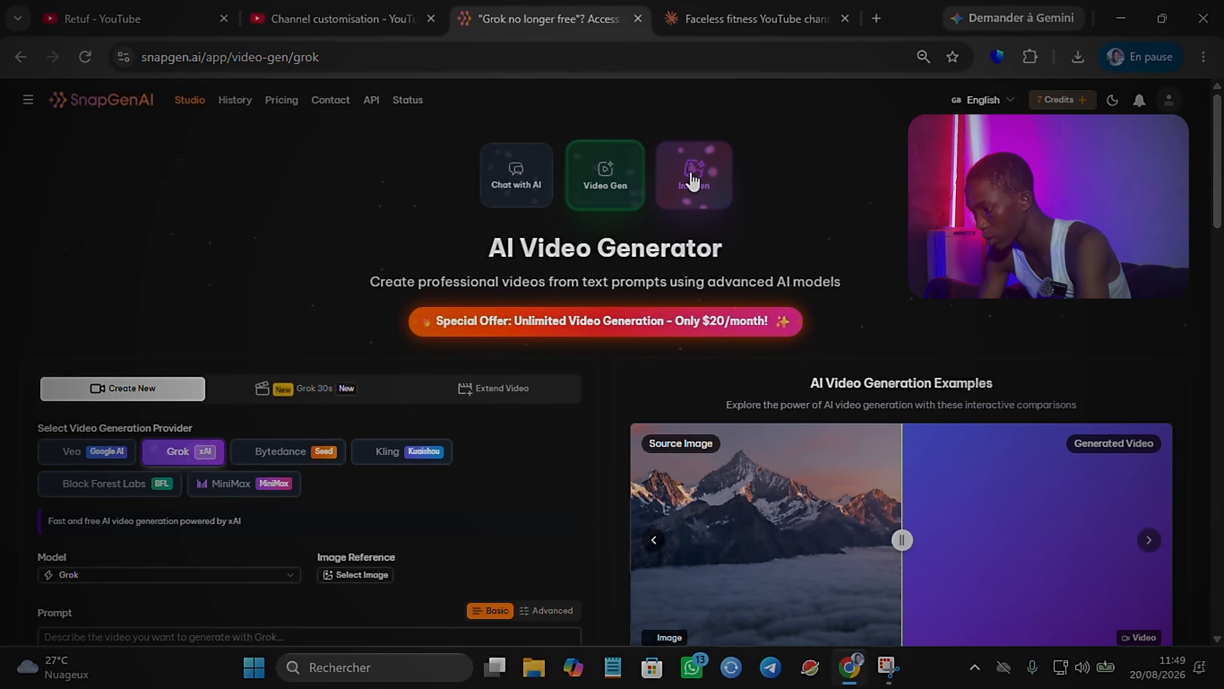
left_click(693, 182)
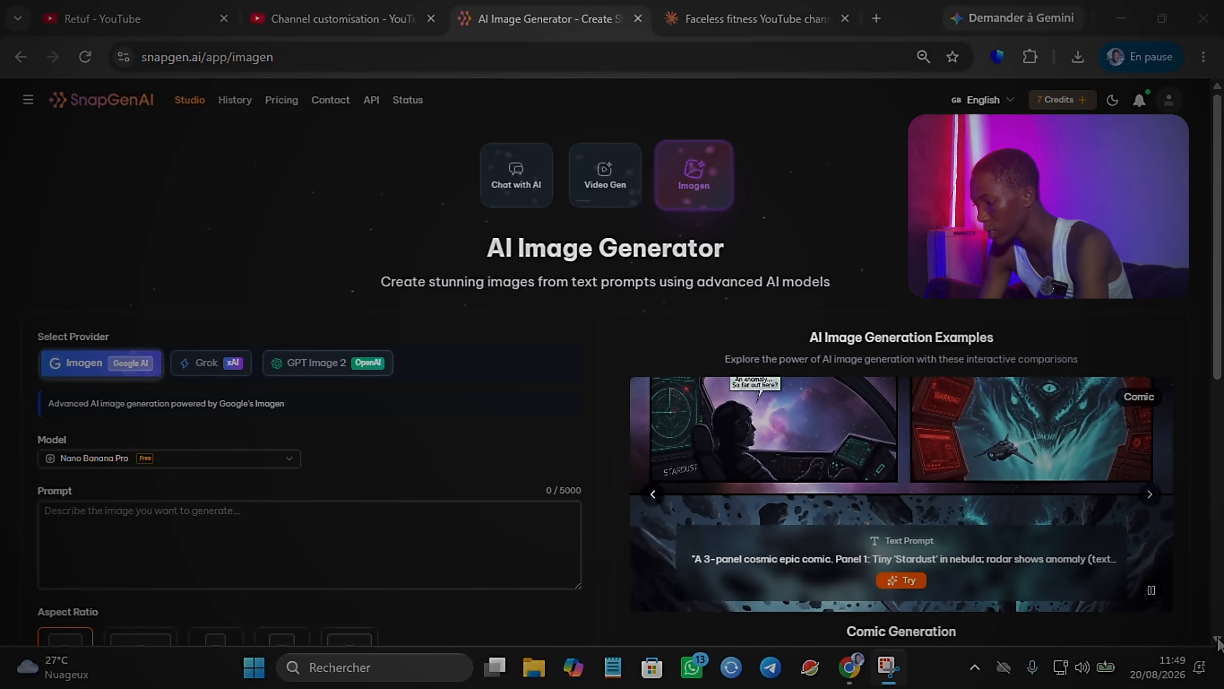
Choose the Nano Banana Pro model, paste Claude's logo prompt, and generate the image
scroll(1218, 642, "down", 3)
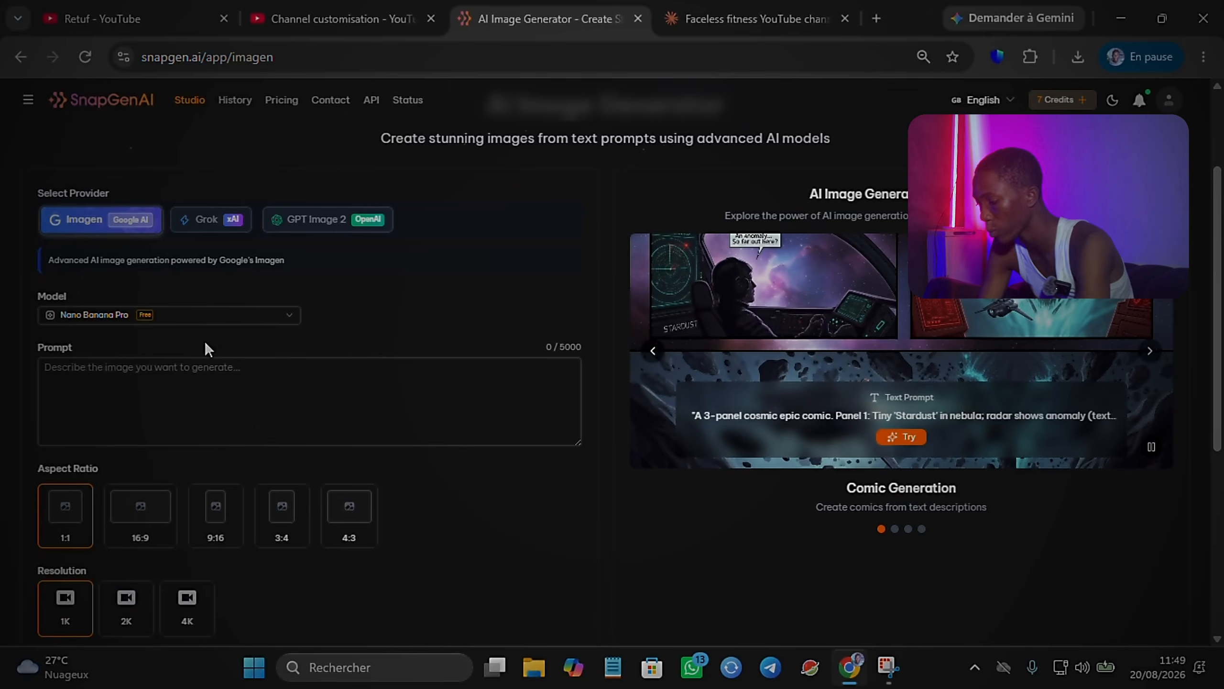
left_click(225, 316)
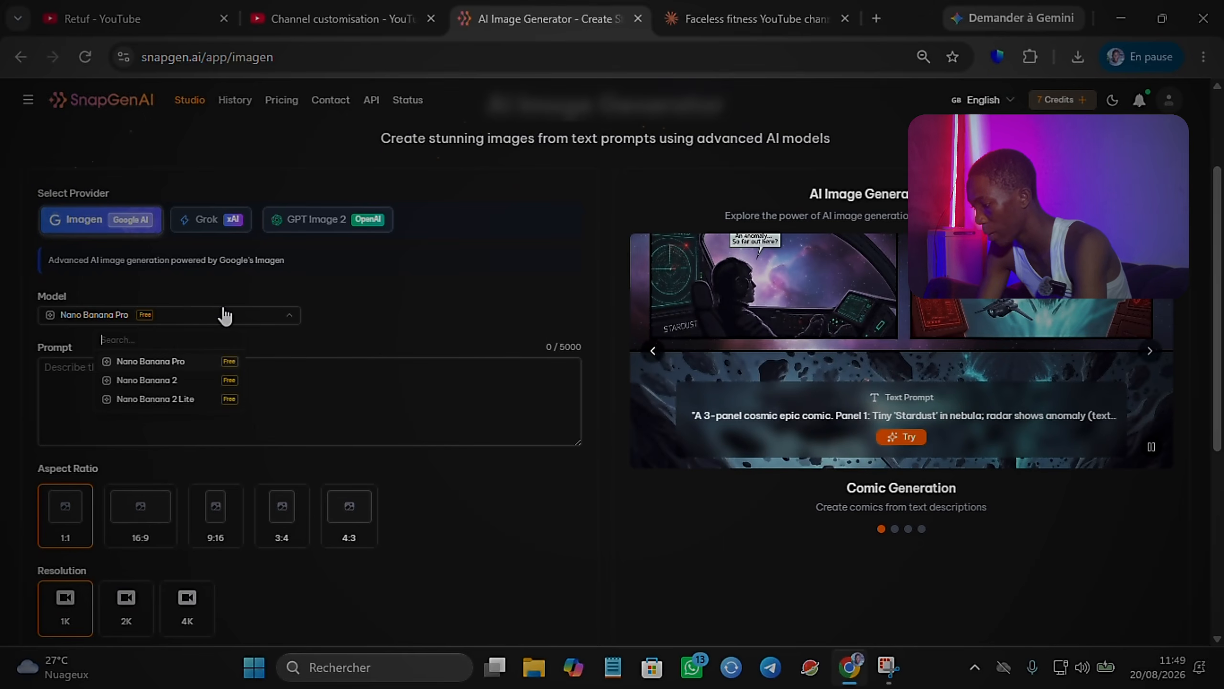
left_click(155, 360)
left_click(139, 369)
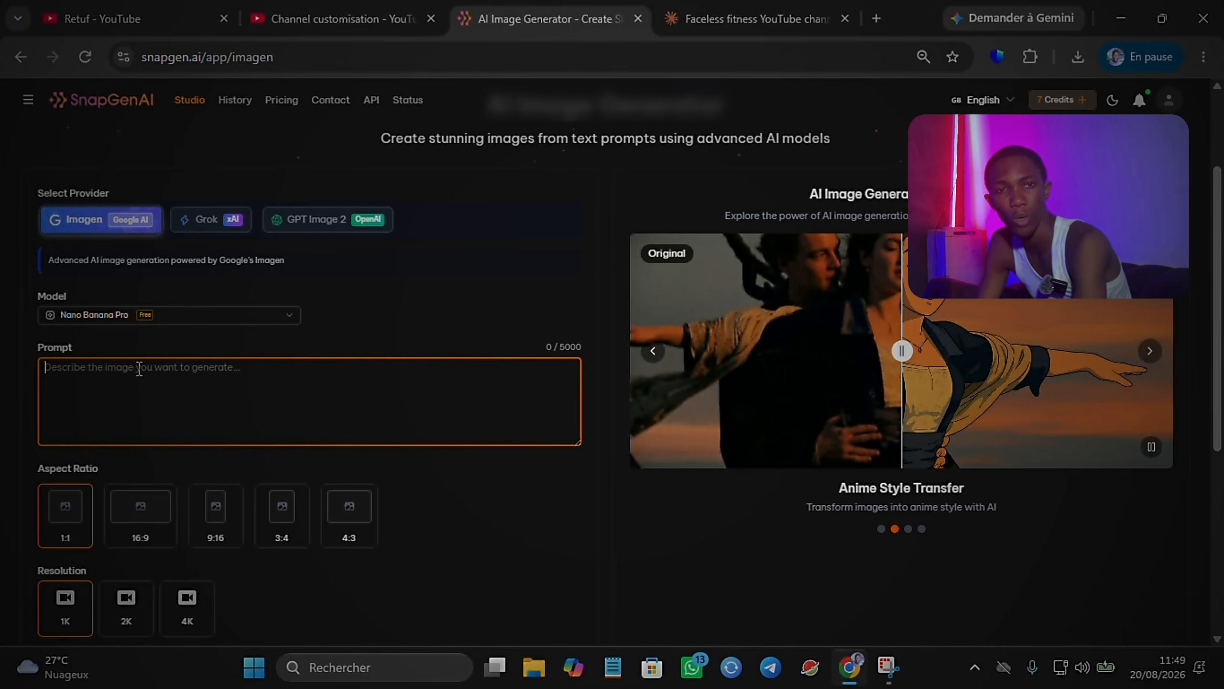
key("ctrl+v")
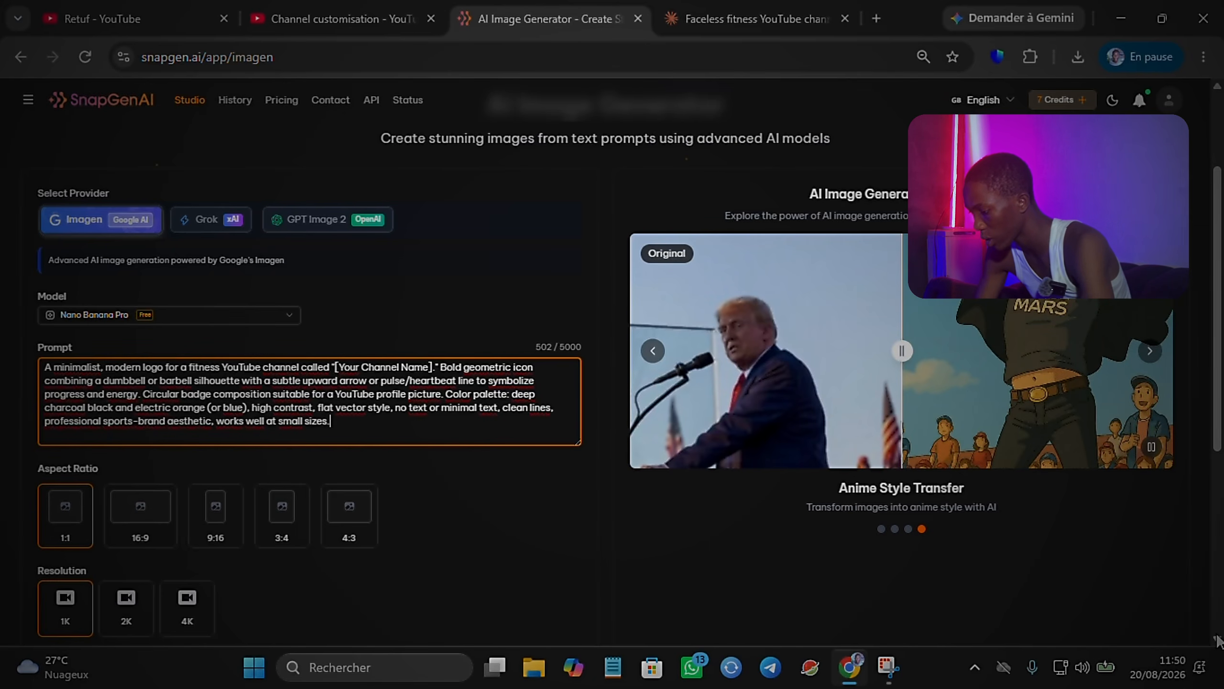
scroll(867, 501, "down", 6)
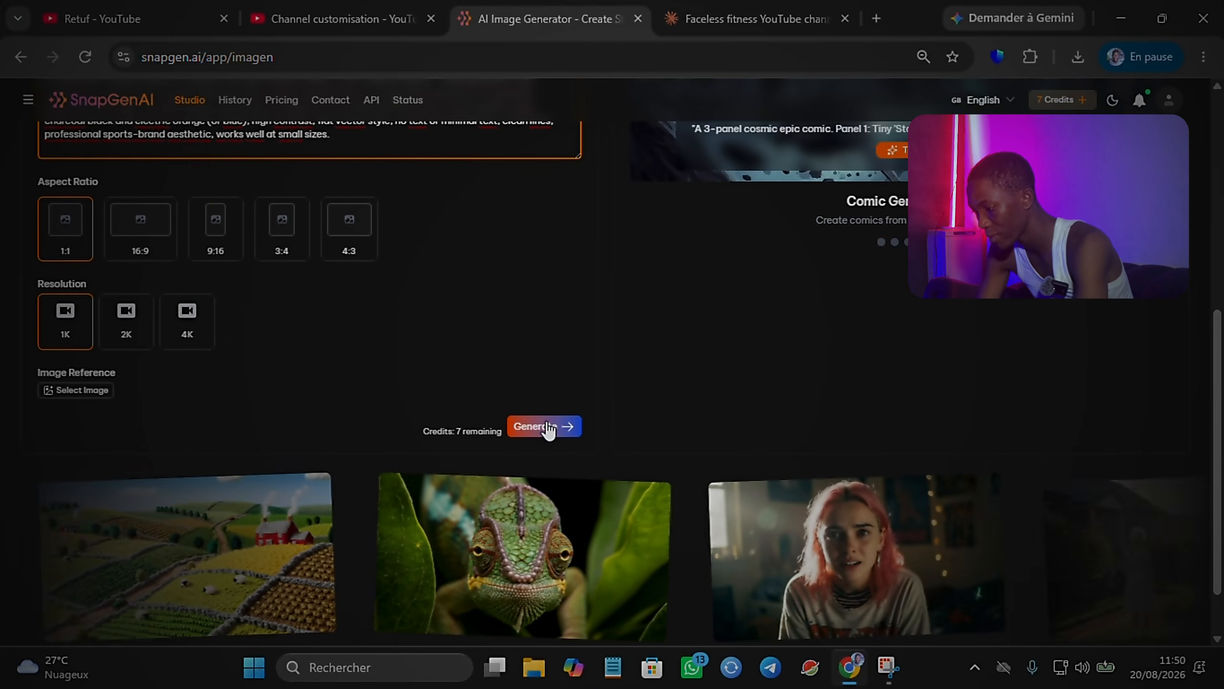
left_click(548, 427)
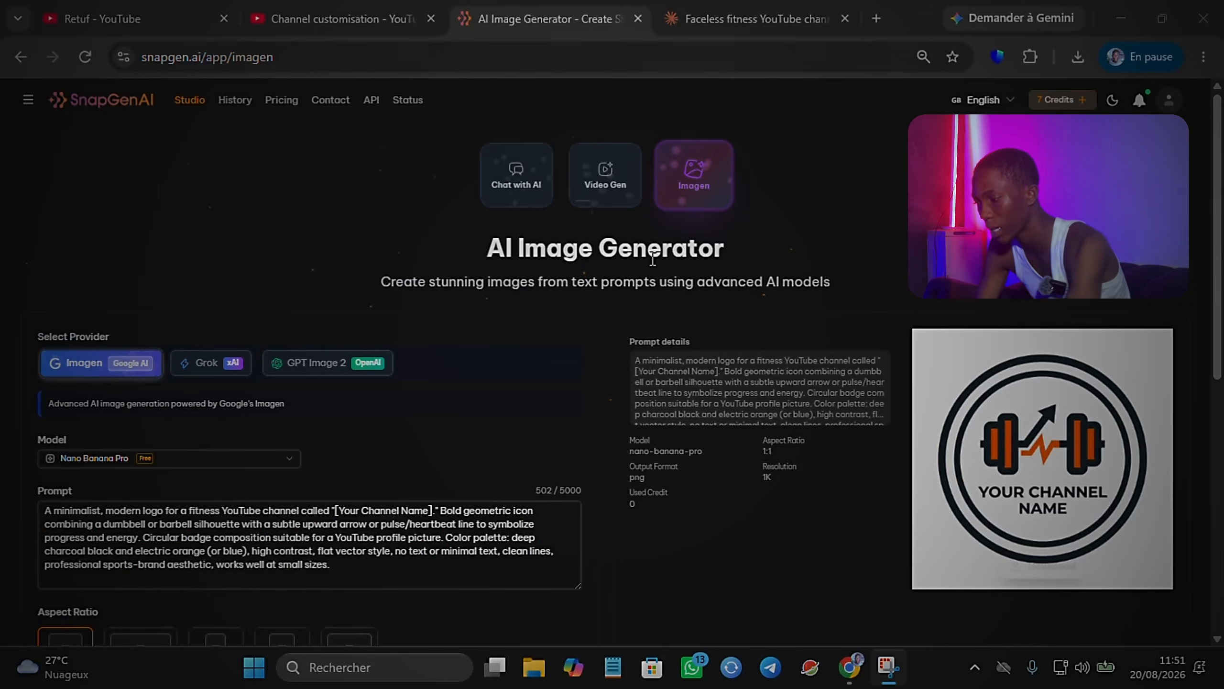
View the generated logo enlarged, and download it from the SnapGen AI history
left_click(1075, 478)
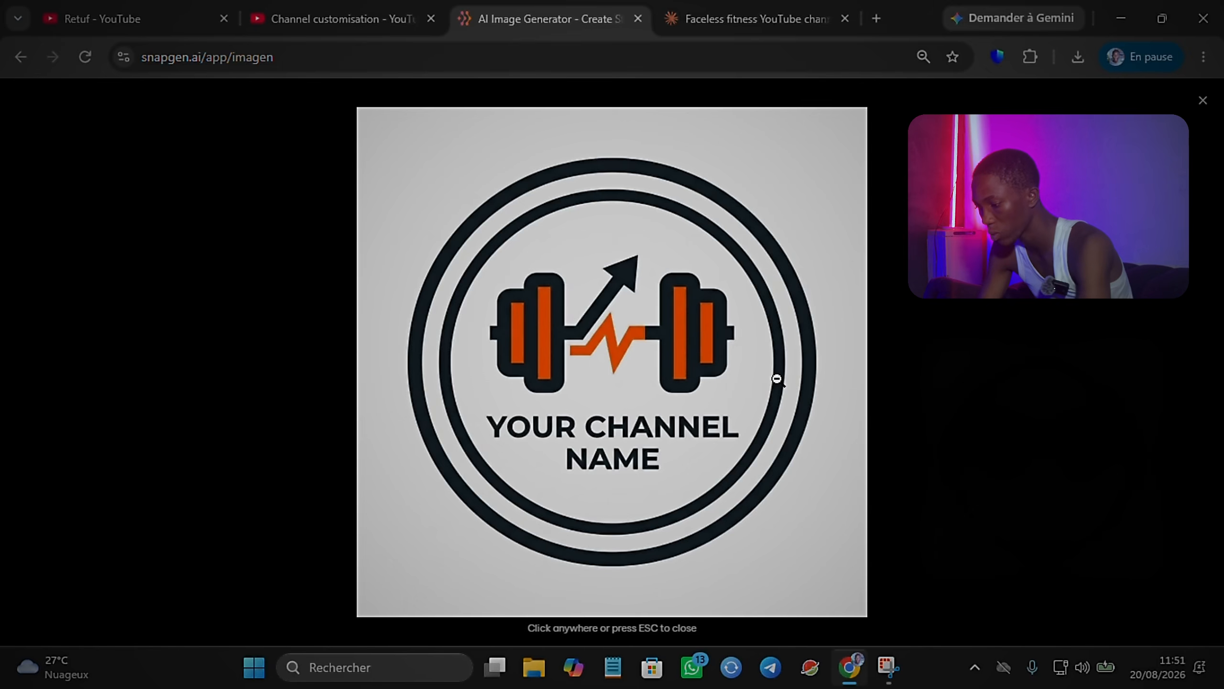
left_click(1203, 100)
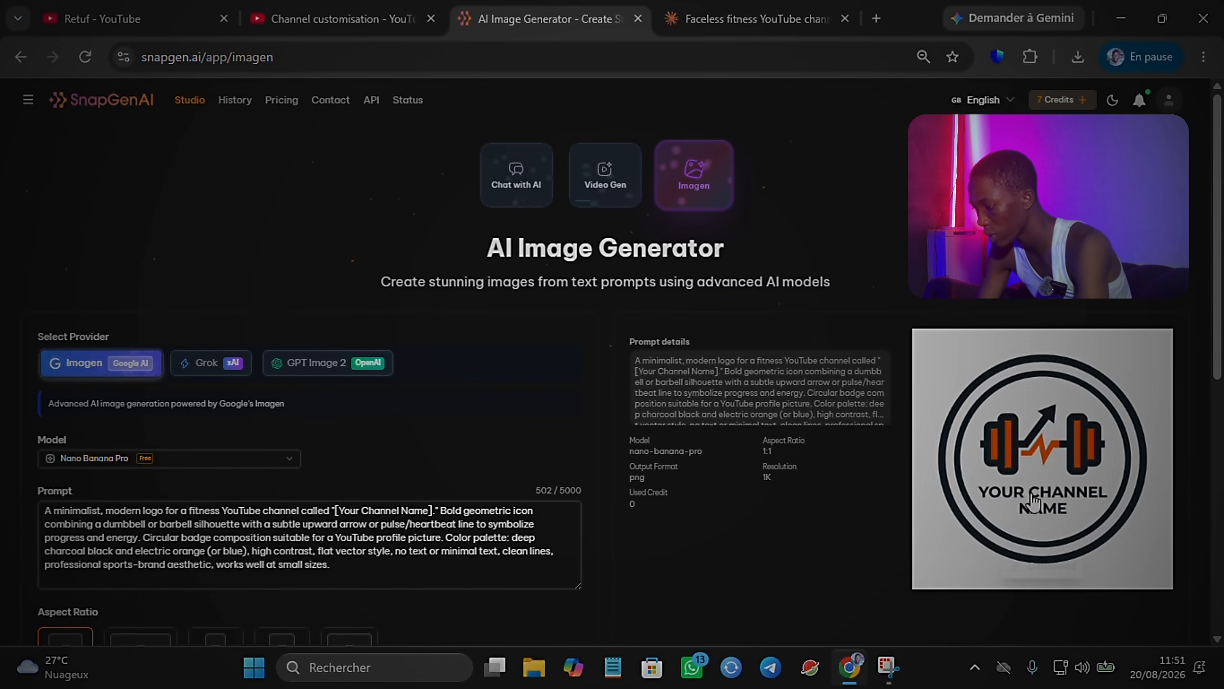
left_click(243, 102)
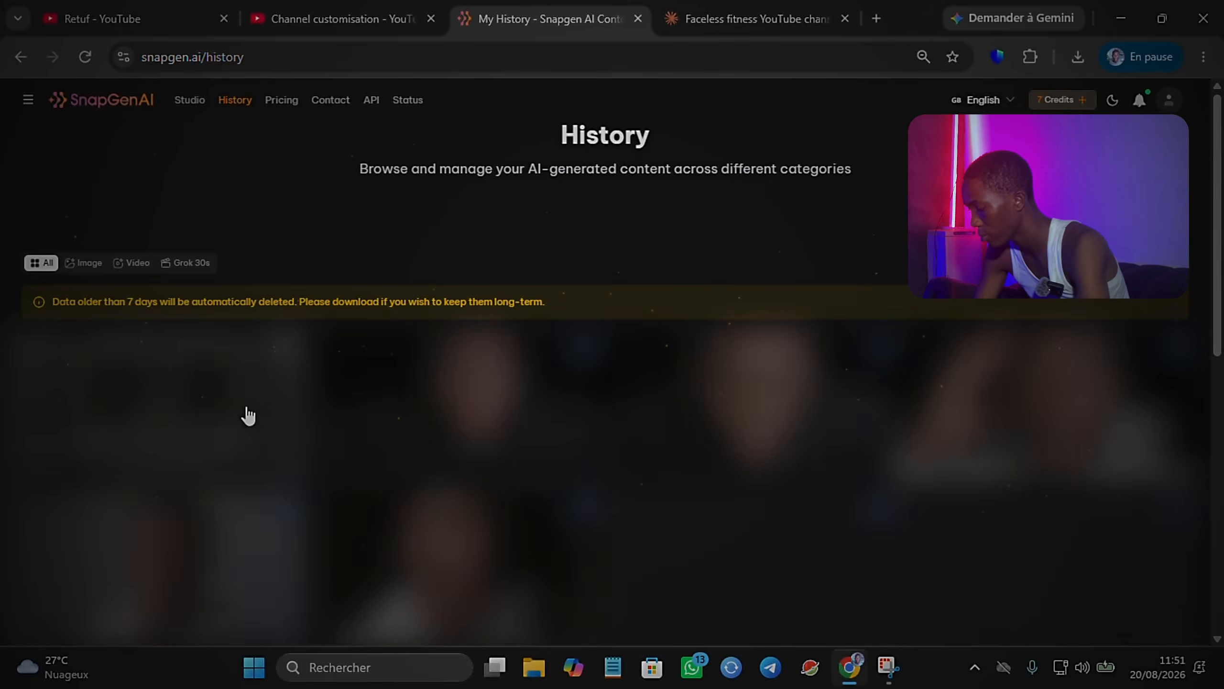
mouse_move(219, 415)
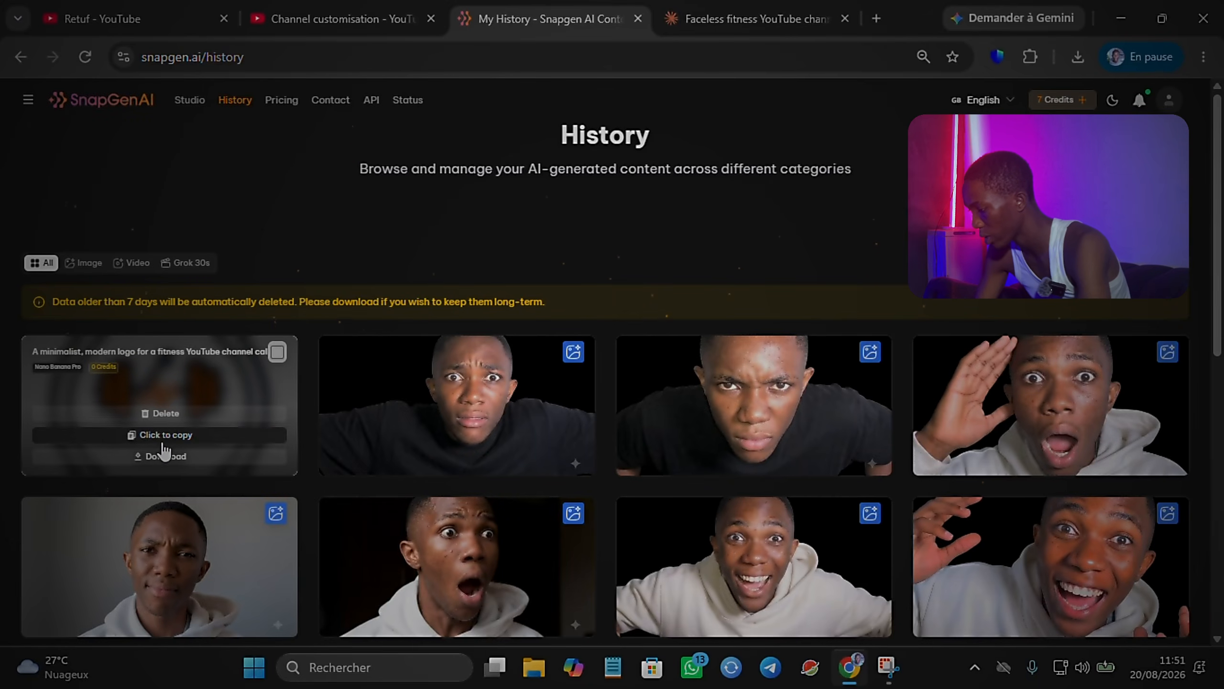
left_click(154, 459)
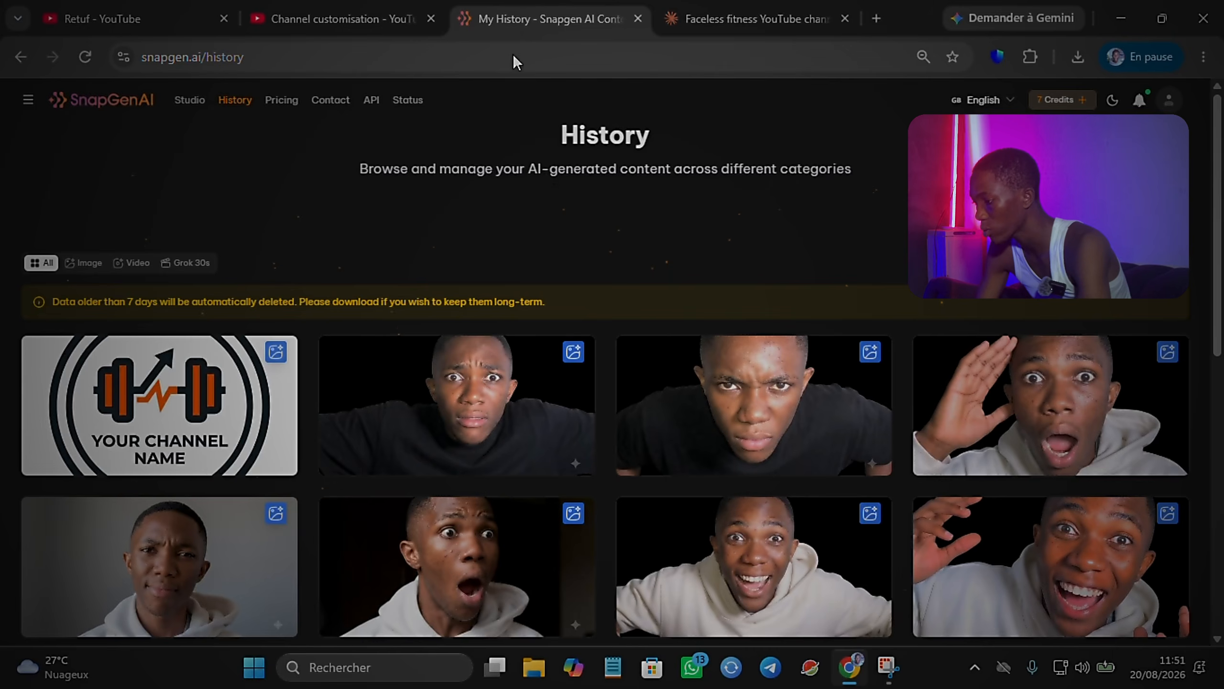
Switch to YouTube Studio and replace the channel picture with the downloaded placeholder-name logo
left_click(351, 19)
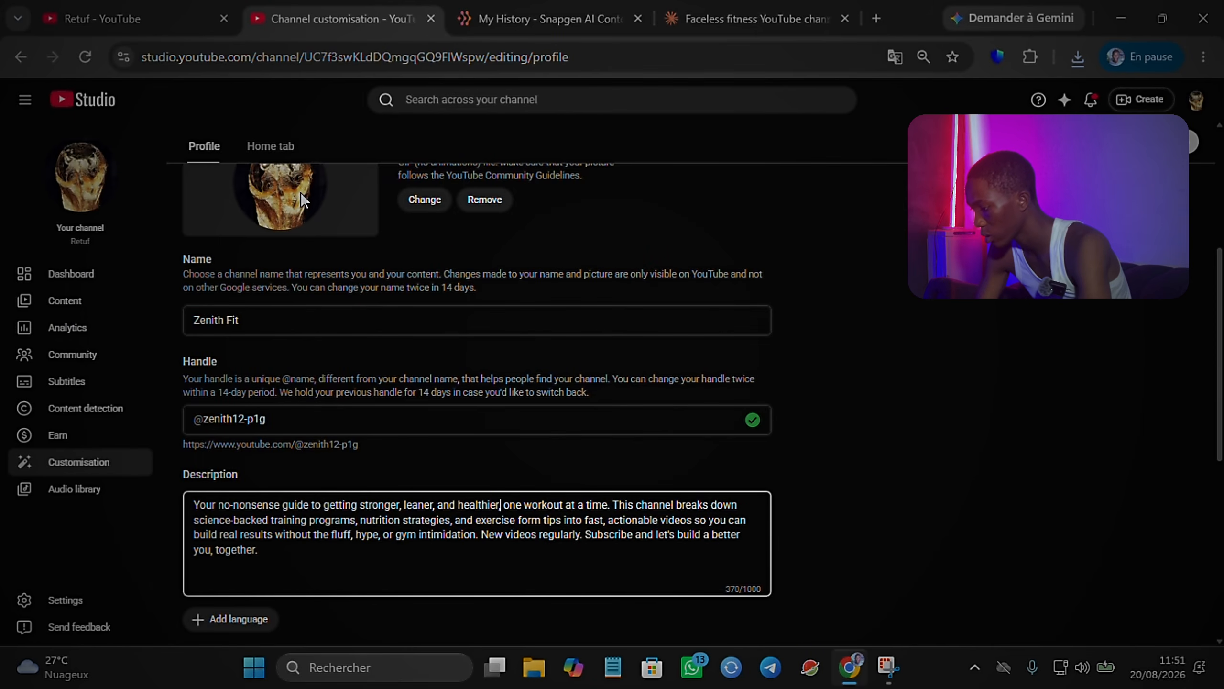
left_click(420, 203)
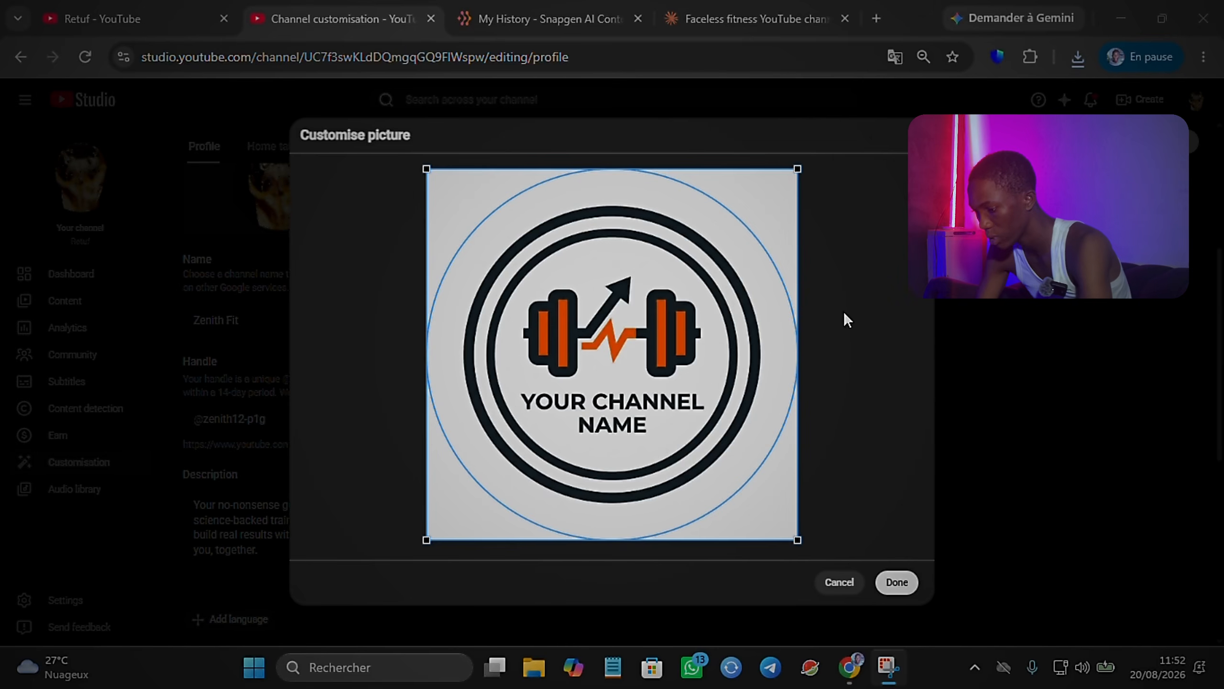
left_click(897, 583)
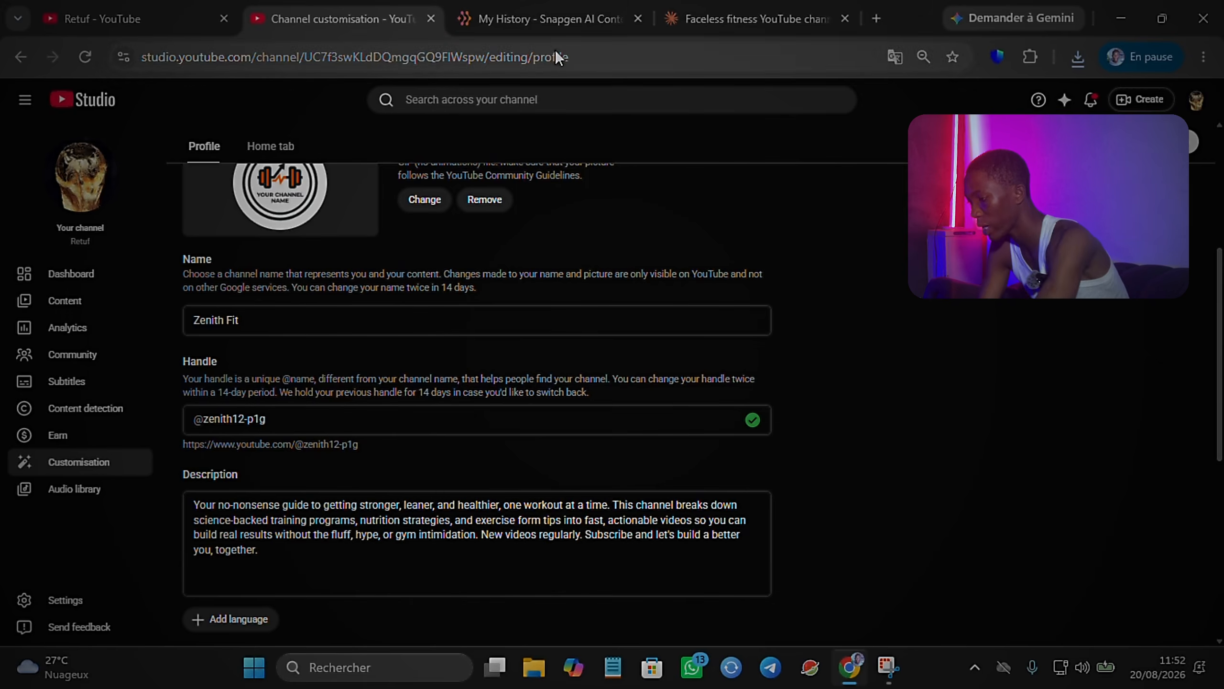
Return to SnapGen AI's image generator, replace the "[Your Channel Name]" placeholder in the prompt with Zenith Fit, and generate the logo again
left_click(484, 19)
mouse_move(268, 356)
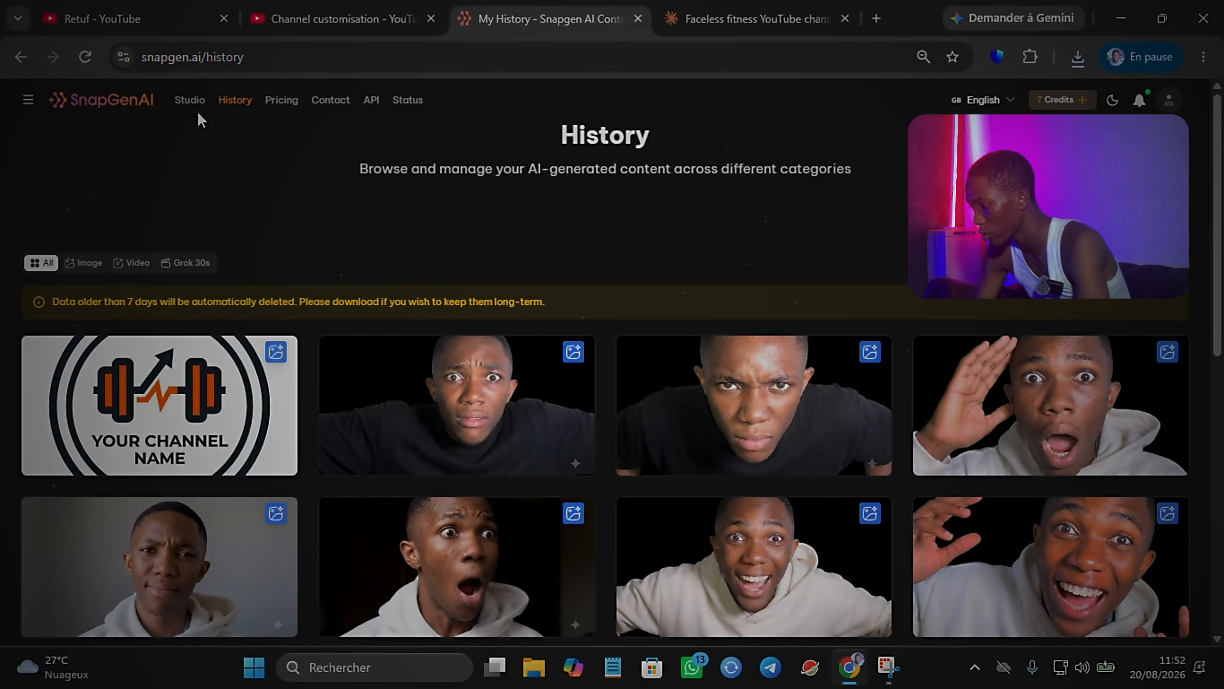
left_click(190, 100)
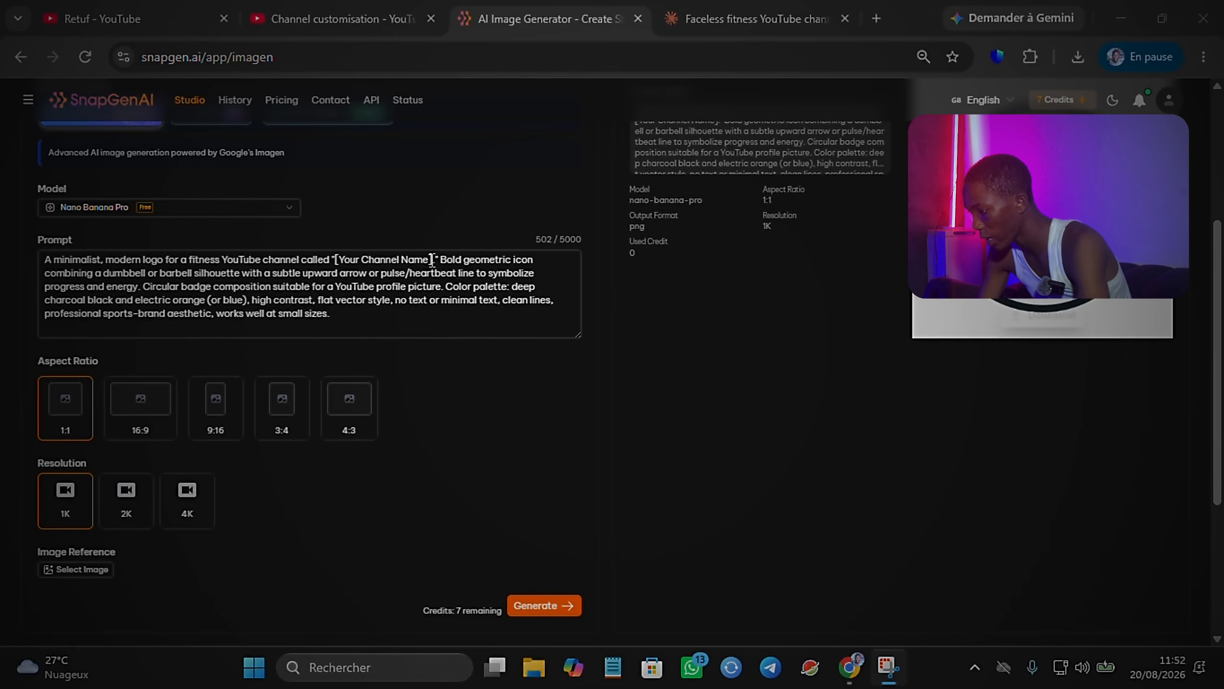
left_click(429, 261)
key("BackSpace")
key("BackSpace")
key("BackSpace")
key("BackSpace")
key("BackSpace")
key("BackSpace")
key("BackSpace")
key("BackSpace")
key("BackSpace")
key("BackSpace")
key("BackSpace")
key("BackSpace")
key("BackSpace")
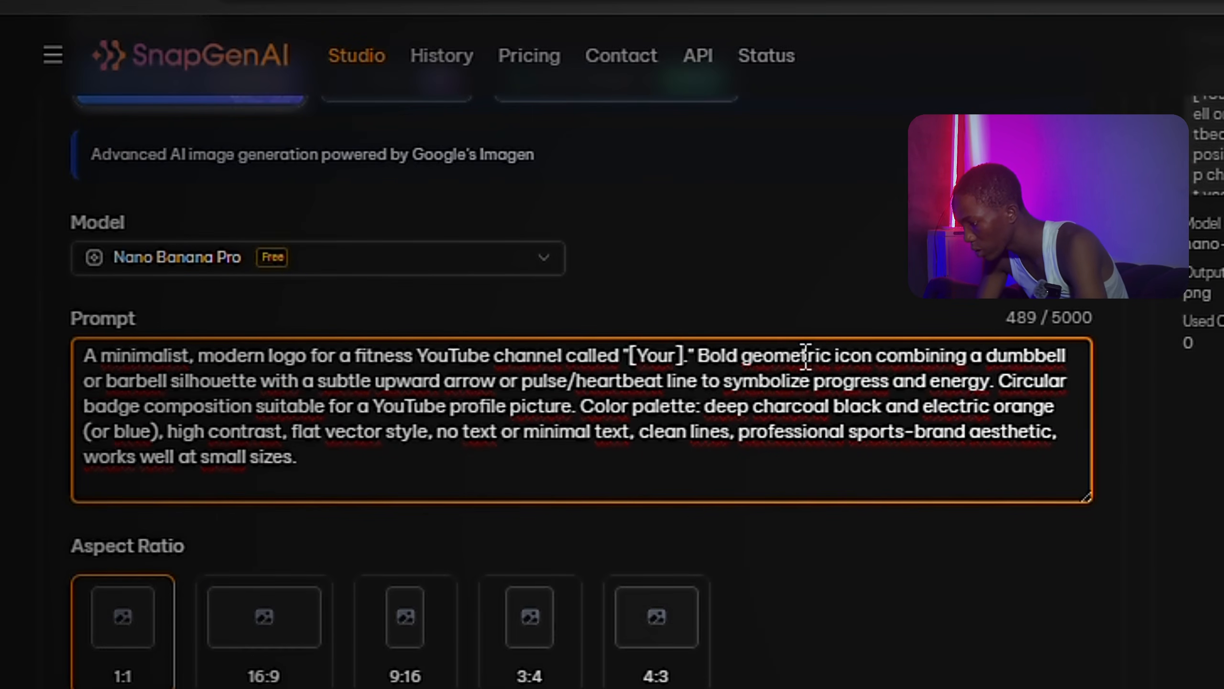
key("BackSpace")
key("BackSpace")
key("BackSpace")
key("BackSpace")
key("BackSpace")
key("BackSpace")
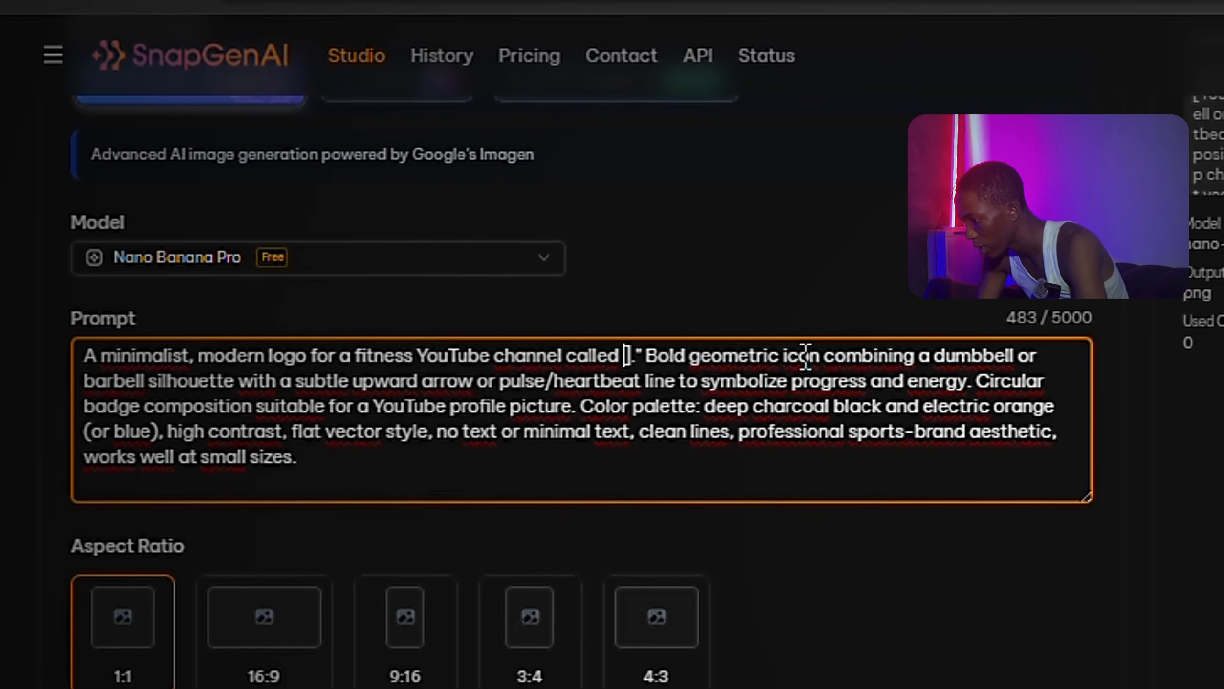
type("Zenith Fit")
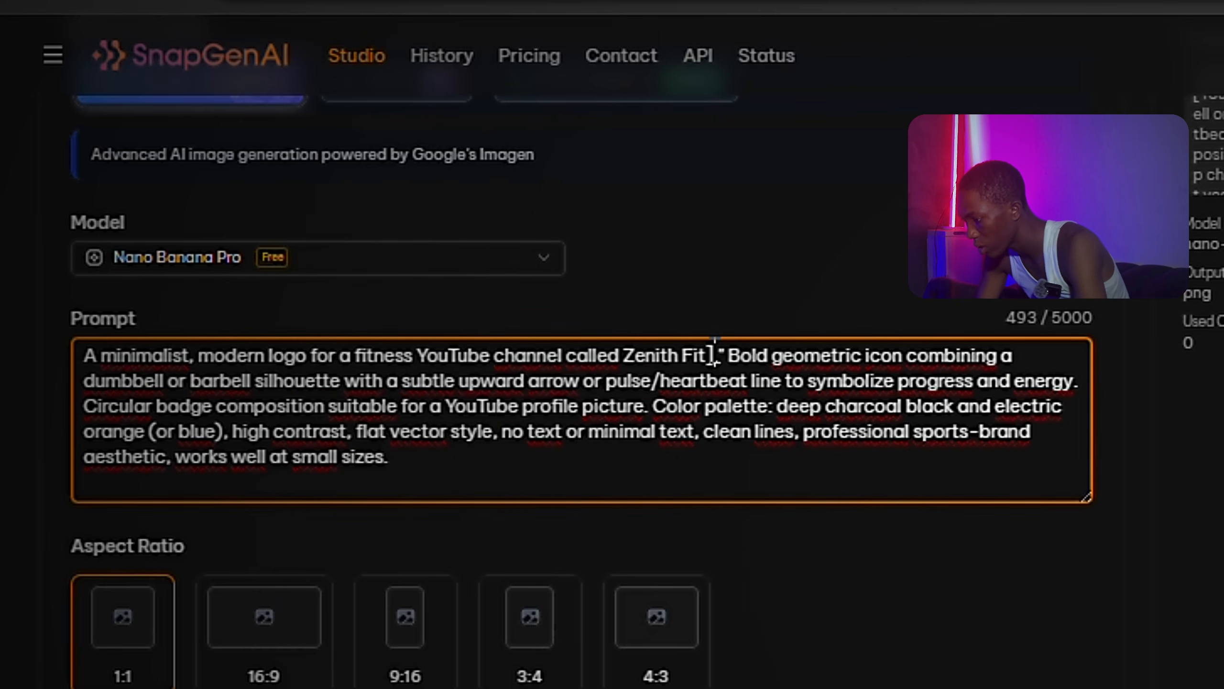
key("Delete")
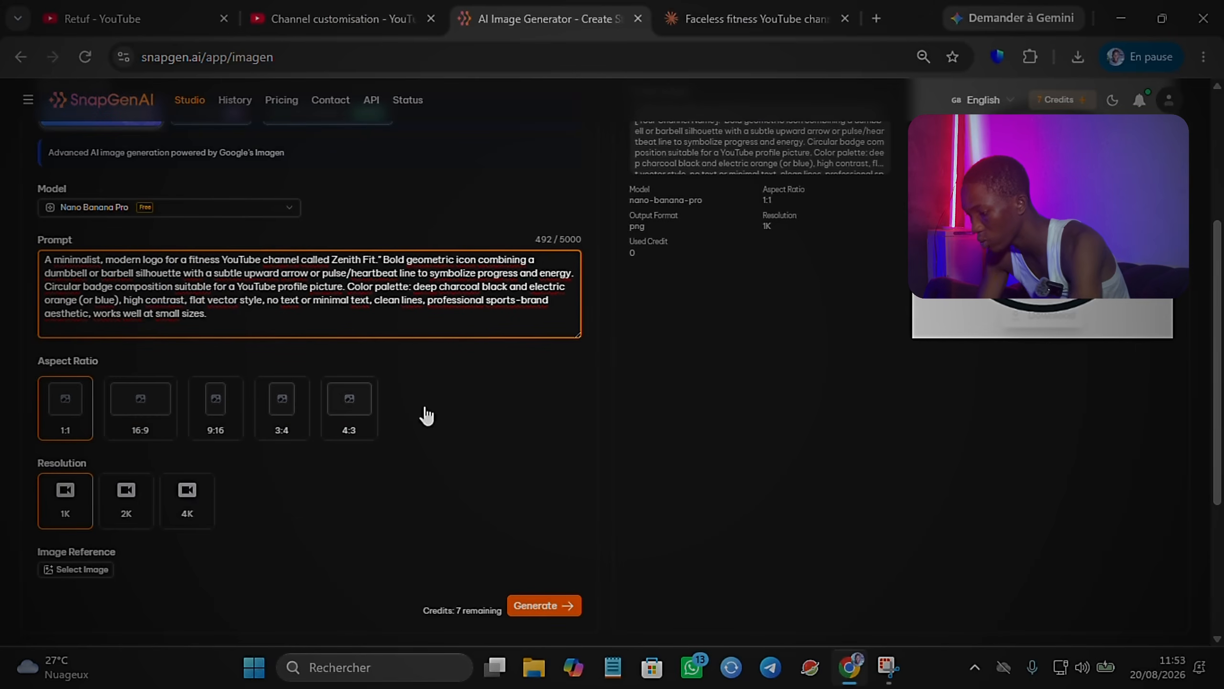
left_click(531, 603)
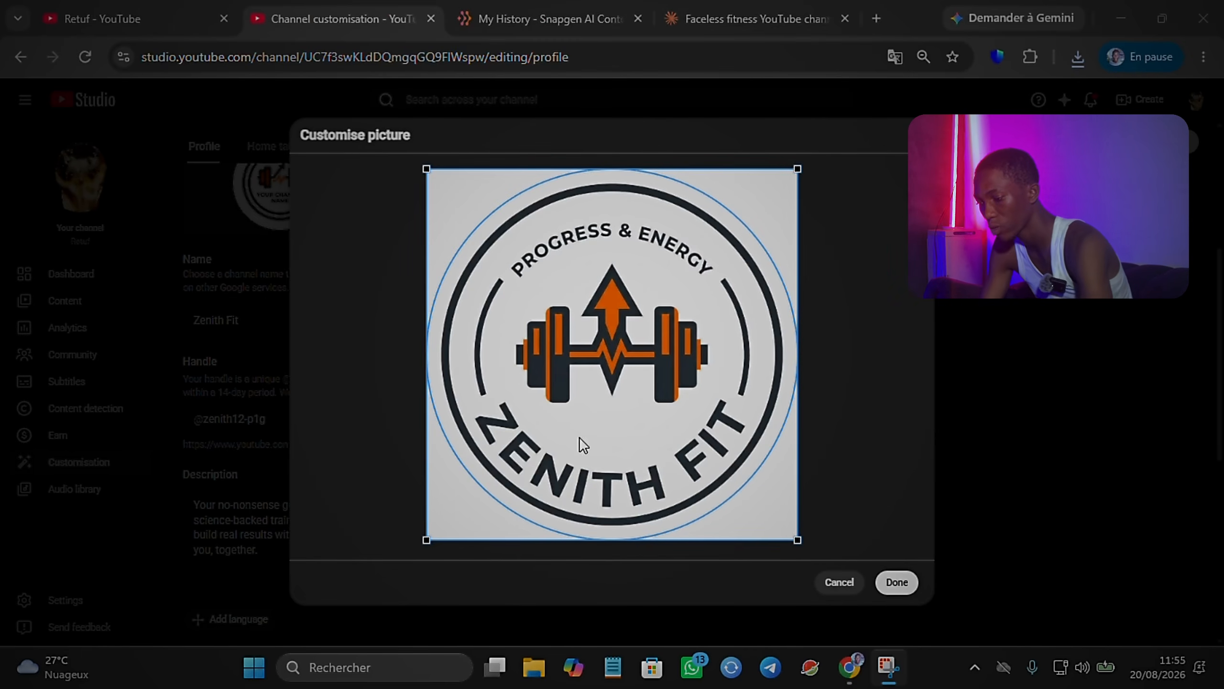
Apply the Zenith Fit logo as the channel picture in YouTube Studio and publish the channel changes
left_click(897, 582)
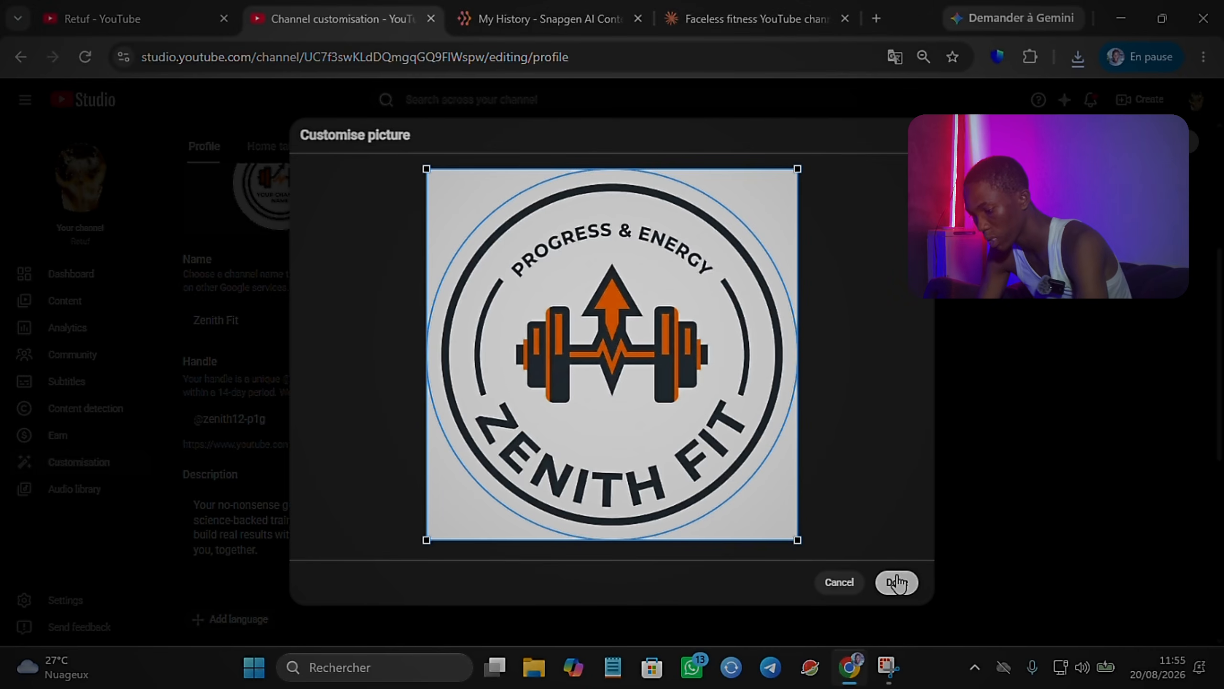
left_click(896, 582)
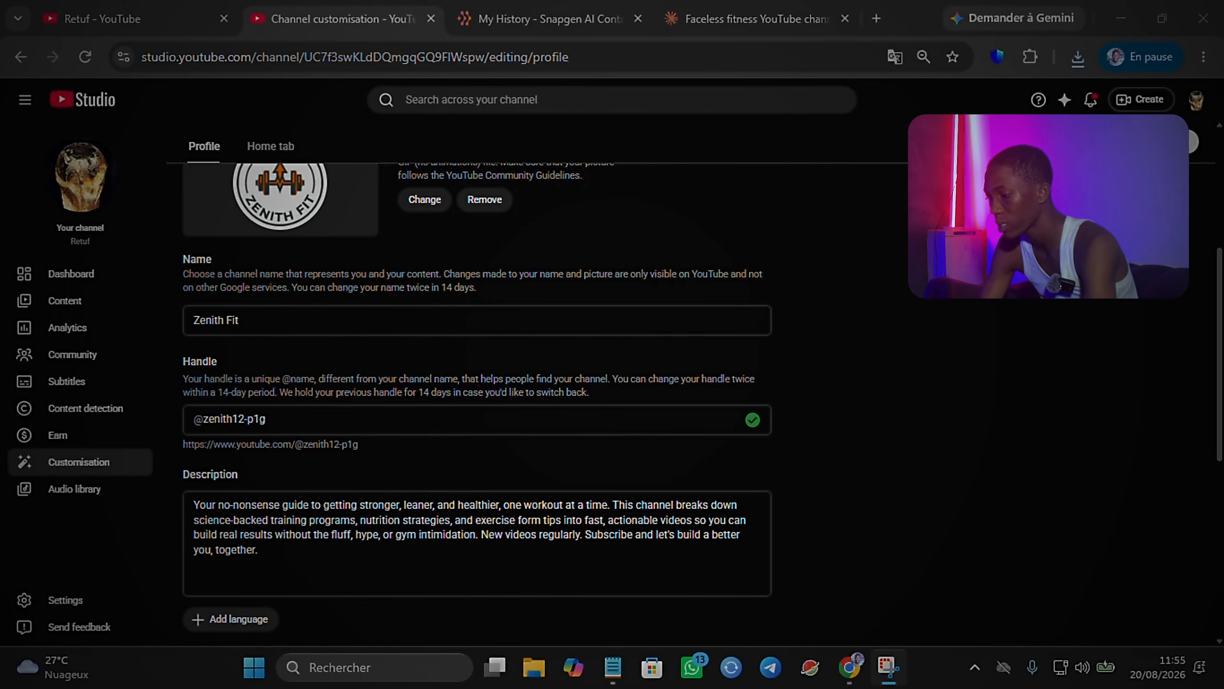
left_click(1189, 142)
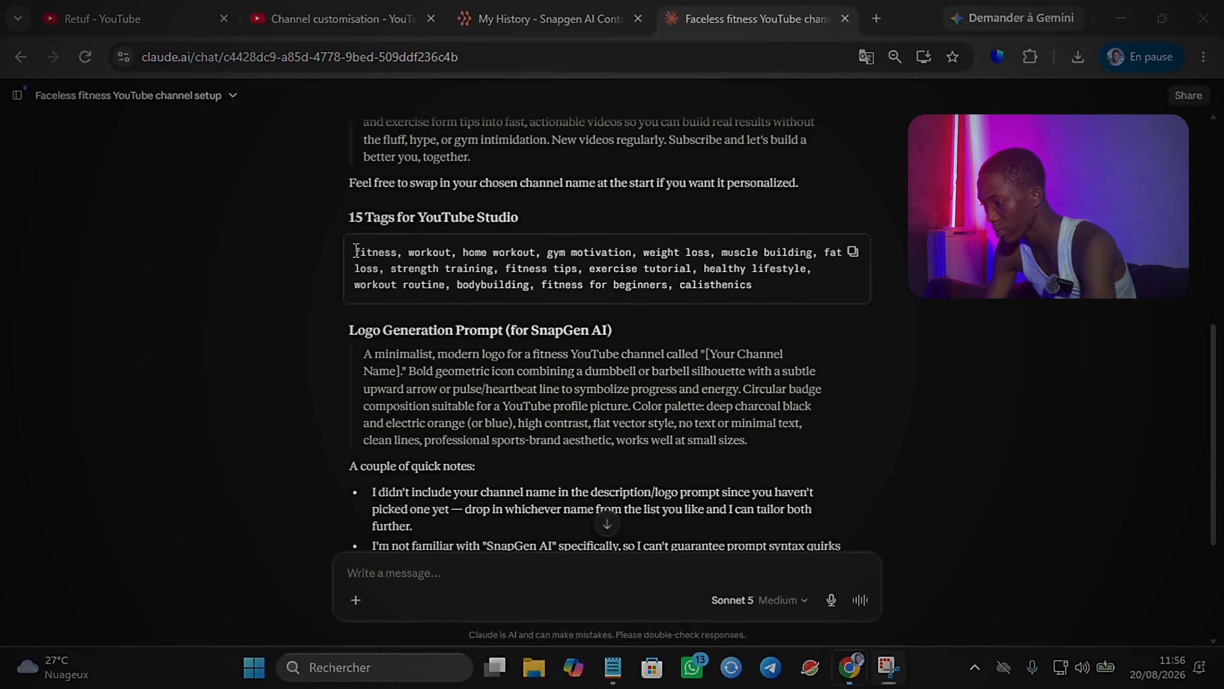
Copy the full list of 15 YouTube Studio tags from Claude's reply
left_click_drag(355, 249, 399, 282)
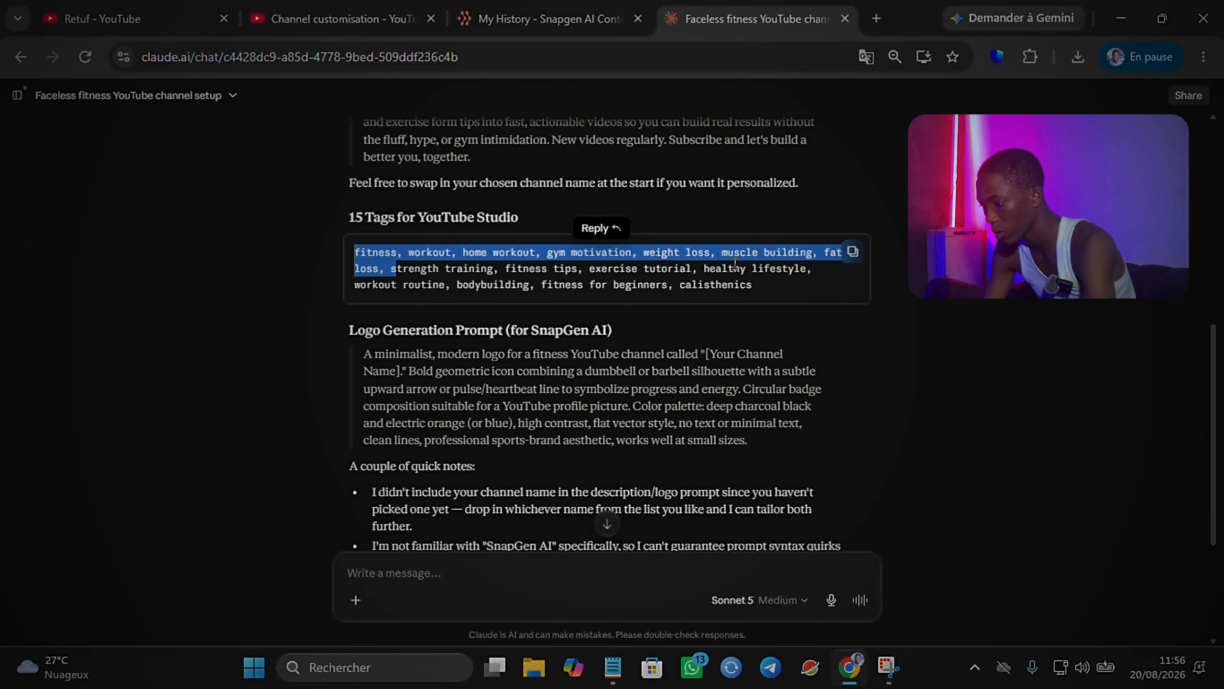
left_click_drag(1083, 305, 854, 248)
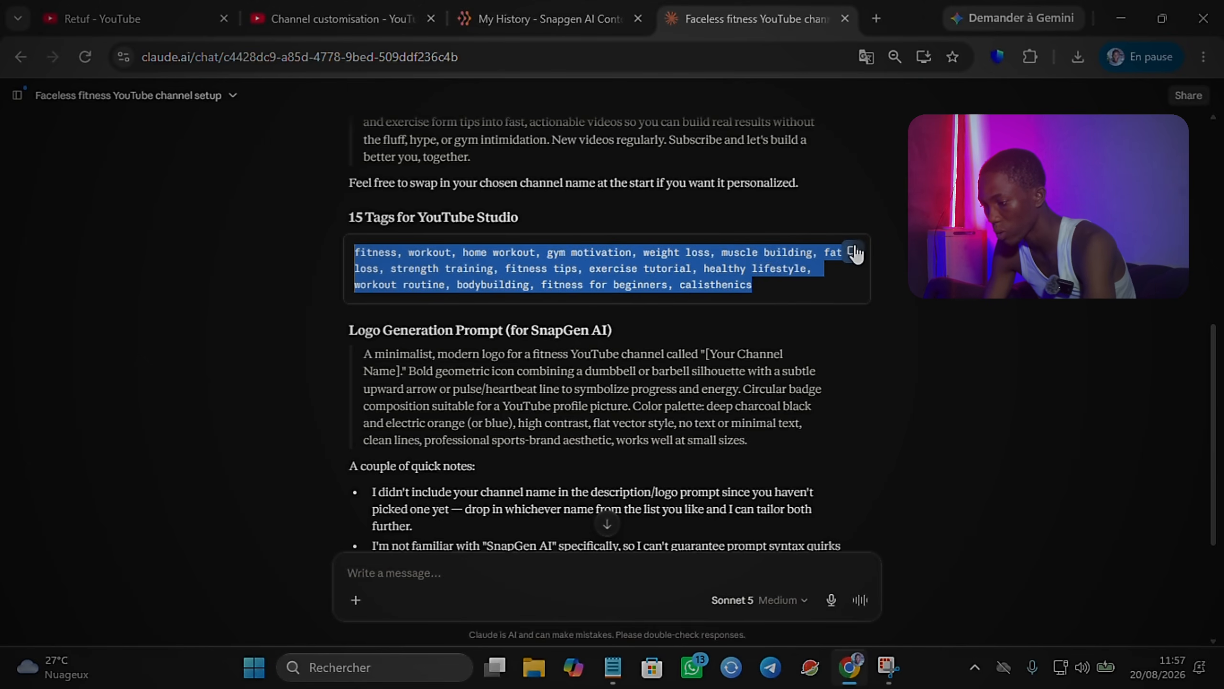
left_click(854, 247)
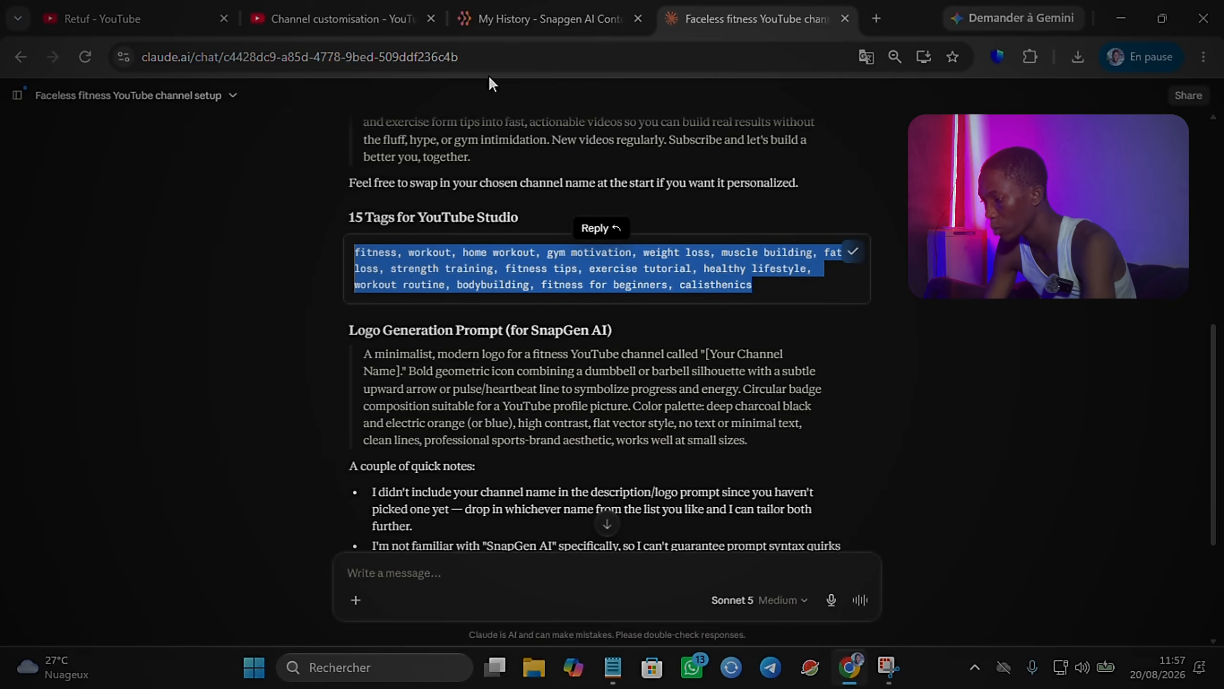
left_click(305, 16)
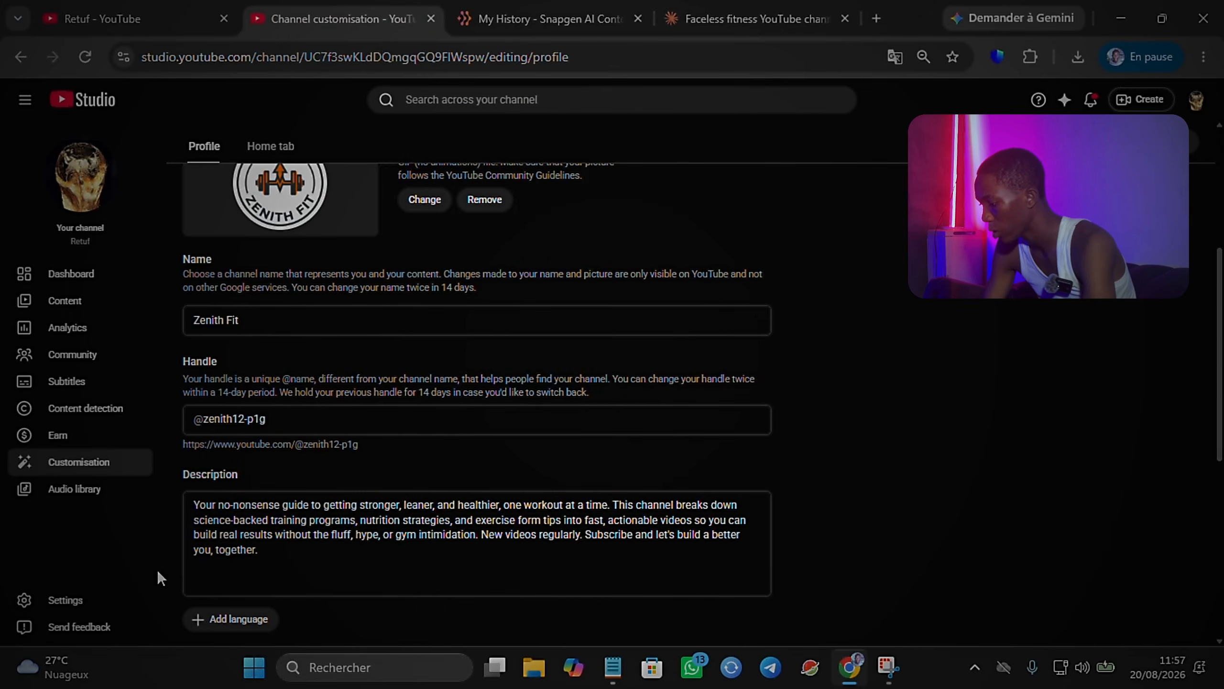
left_click(57, 597)
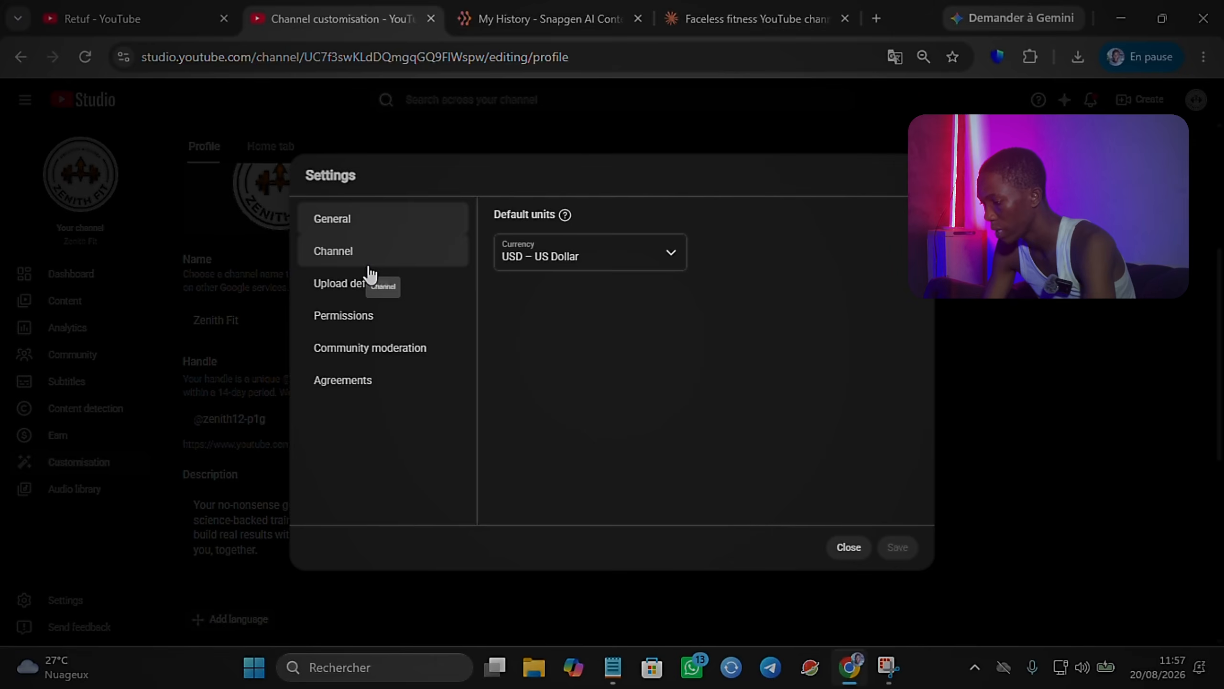
left_click(361, 253)
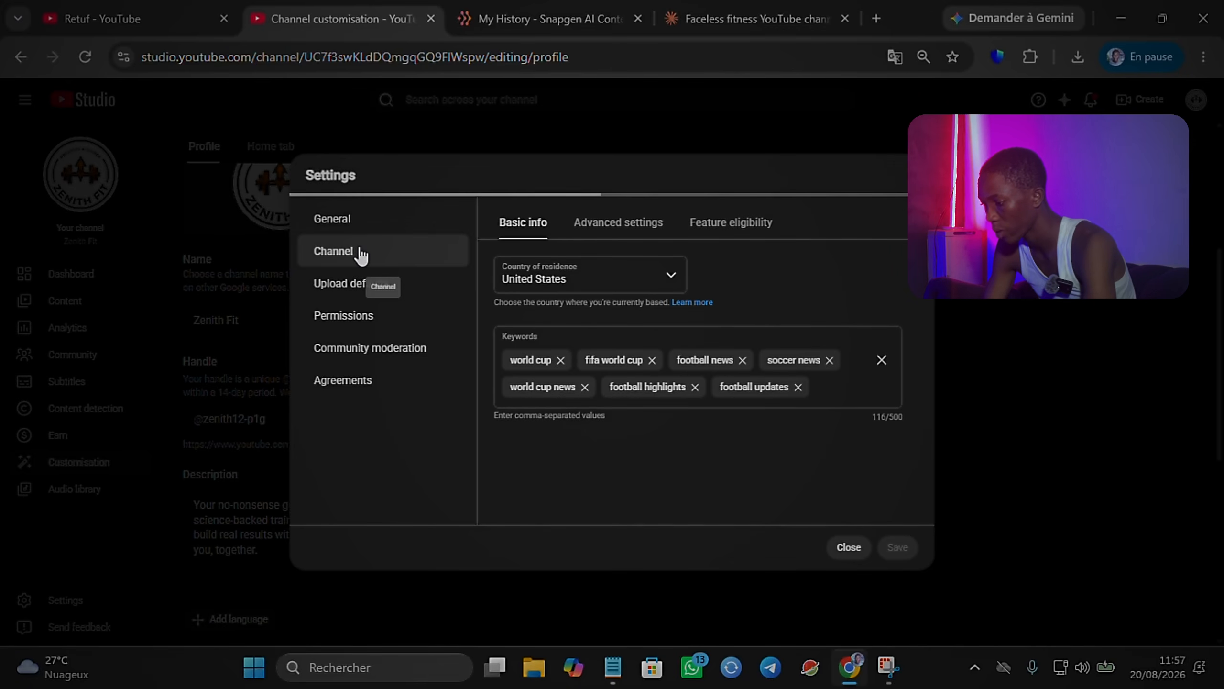
left_click(881, 361)
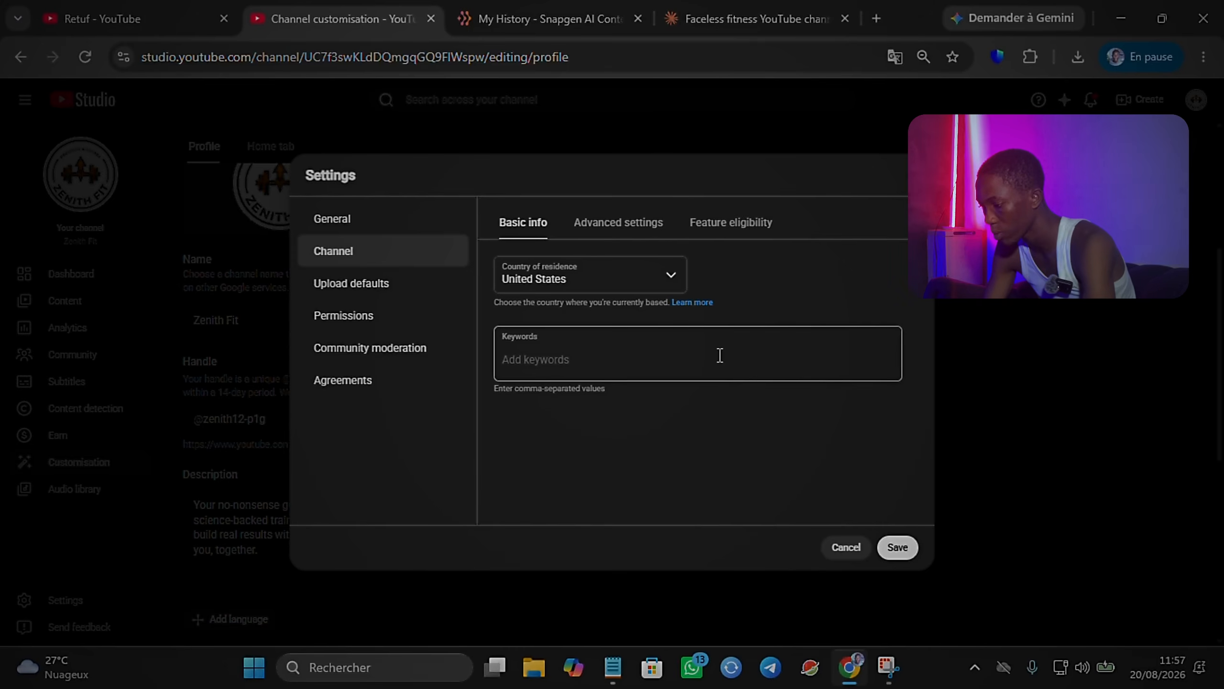
left_click(705, 357)
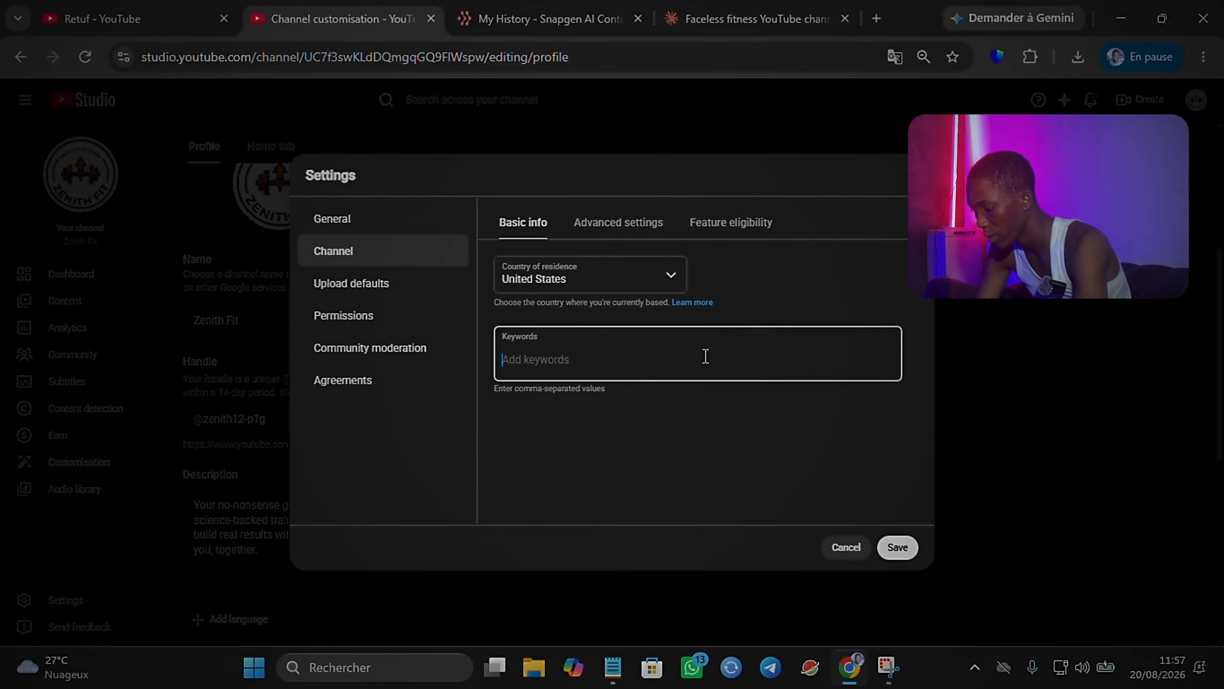
key("ctrl+v")
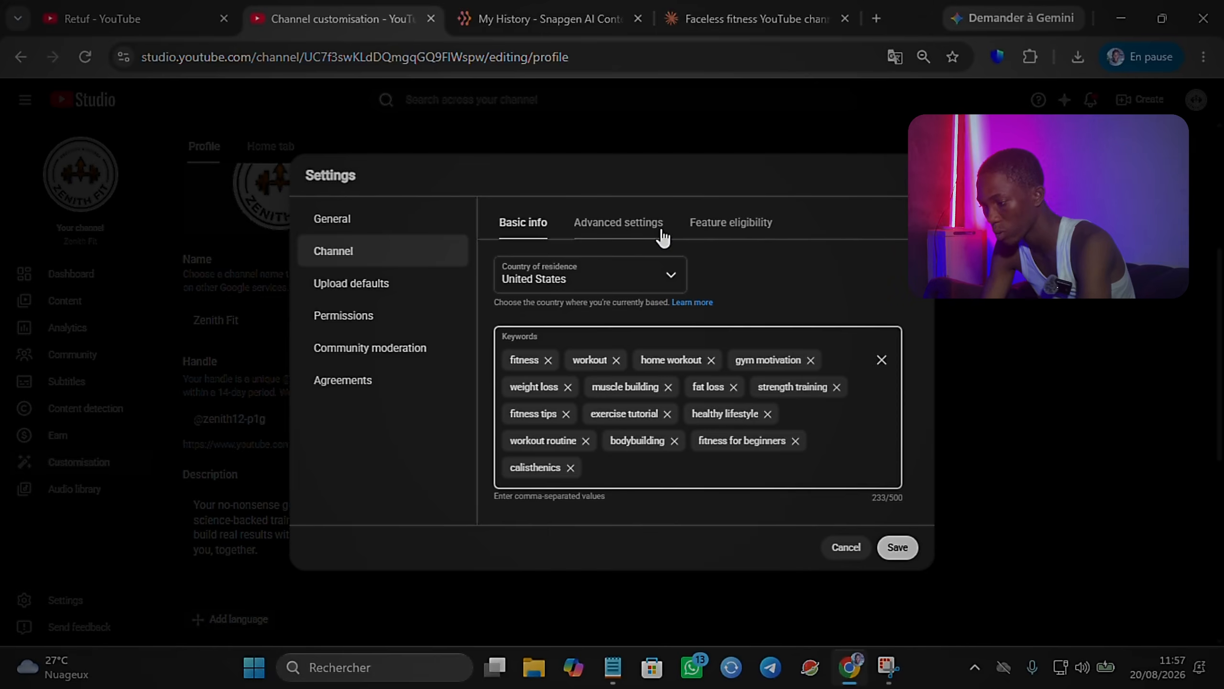
Review the channel's advanced settings, feature eligibility and upload defaults, and save the settings
left_click(642, 227)
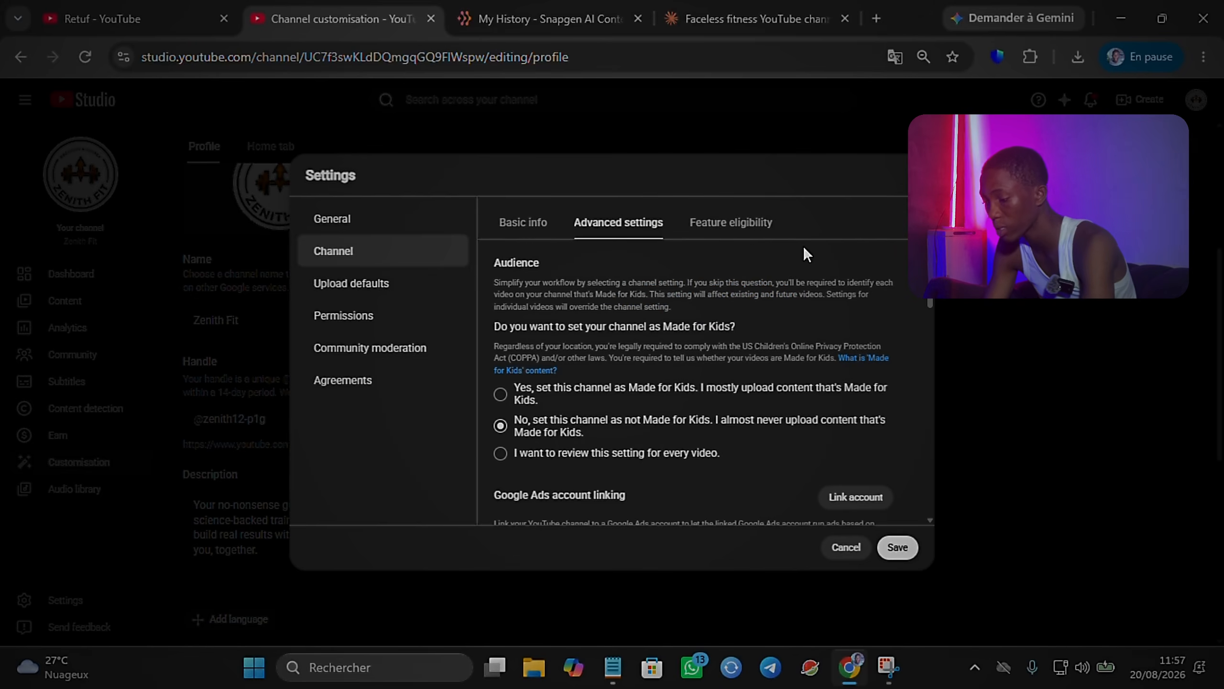
left_click(774, 221)
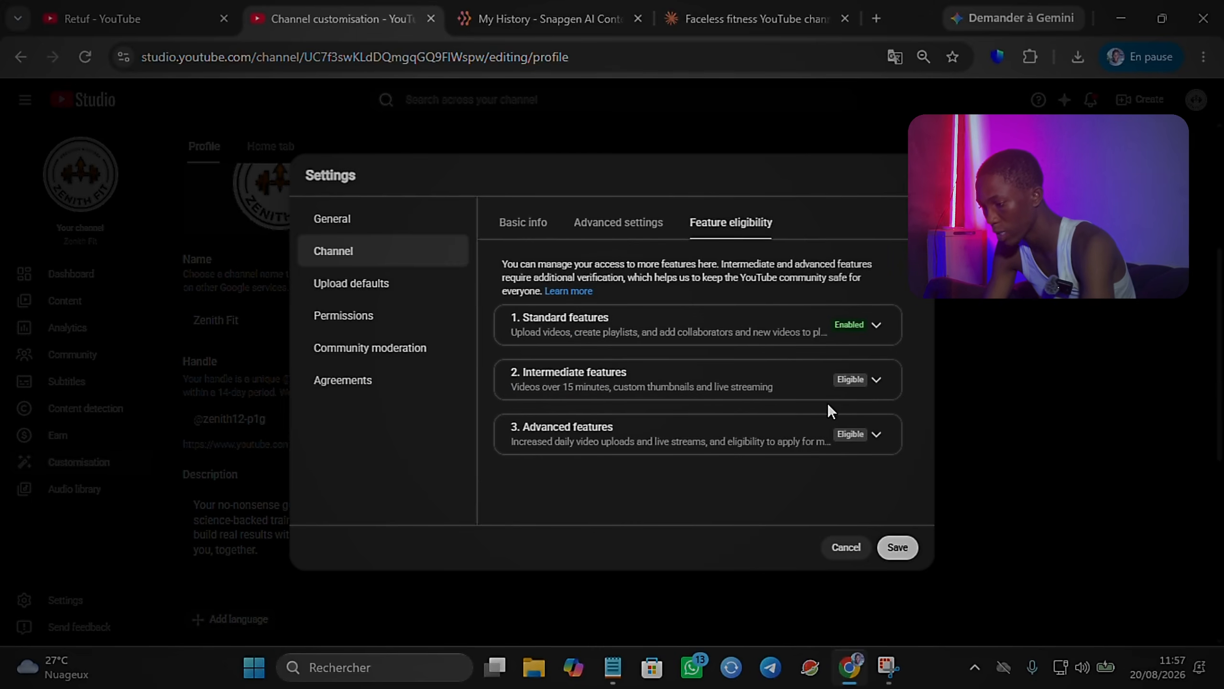
left_click(333, 284)
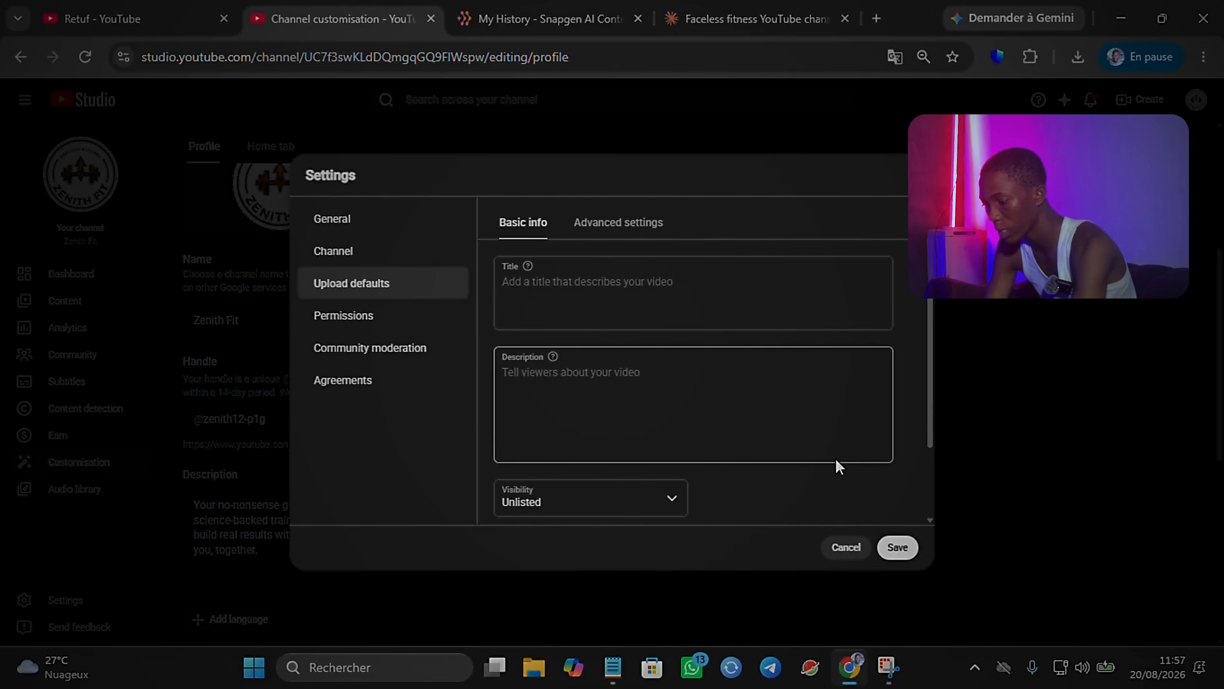
left_click(897, 547)
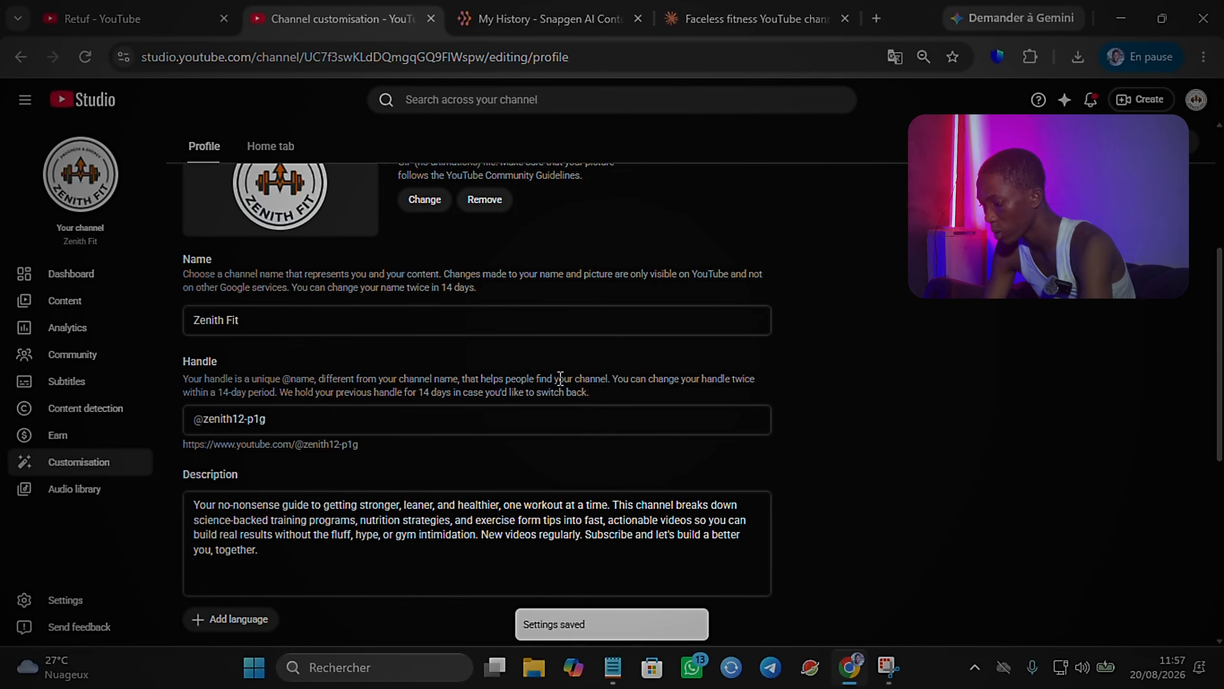
Reload the channel's public YouTube page to check the new branding
left_click(132, 18)
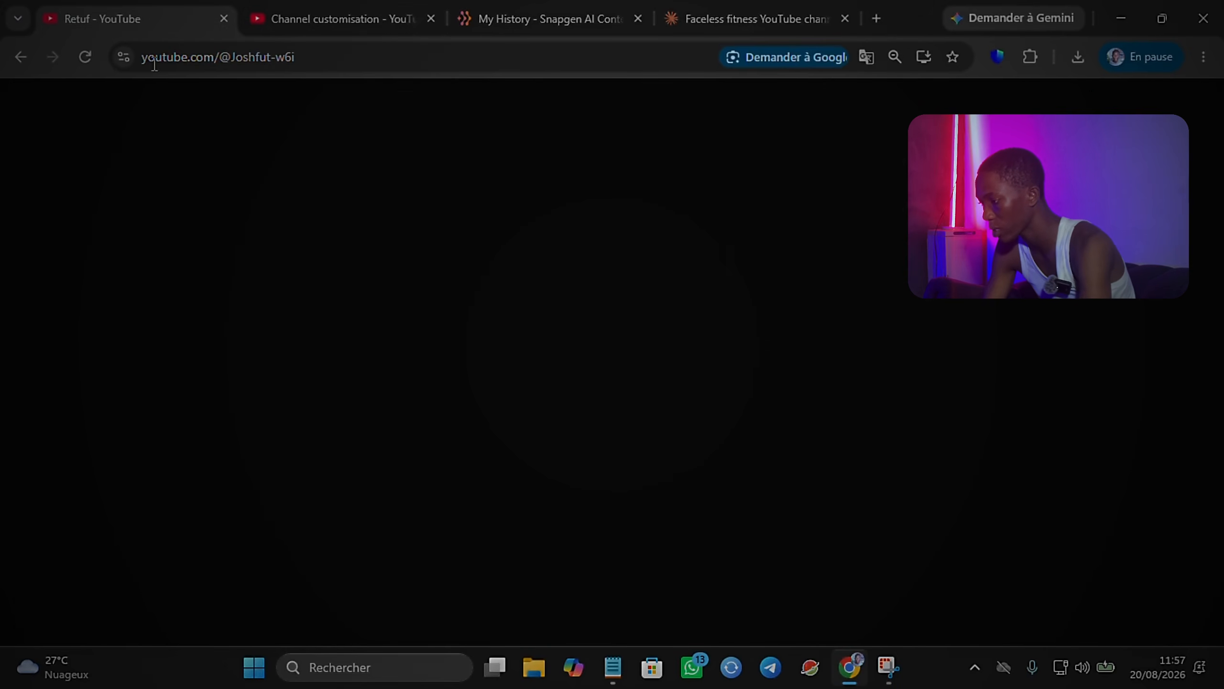
left_click(86, 56)
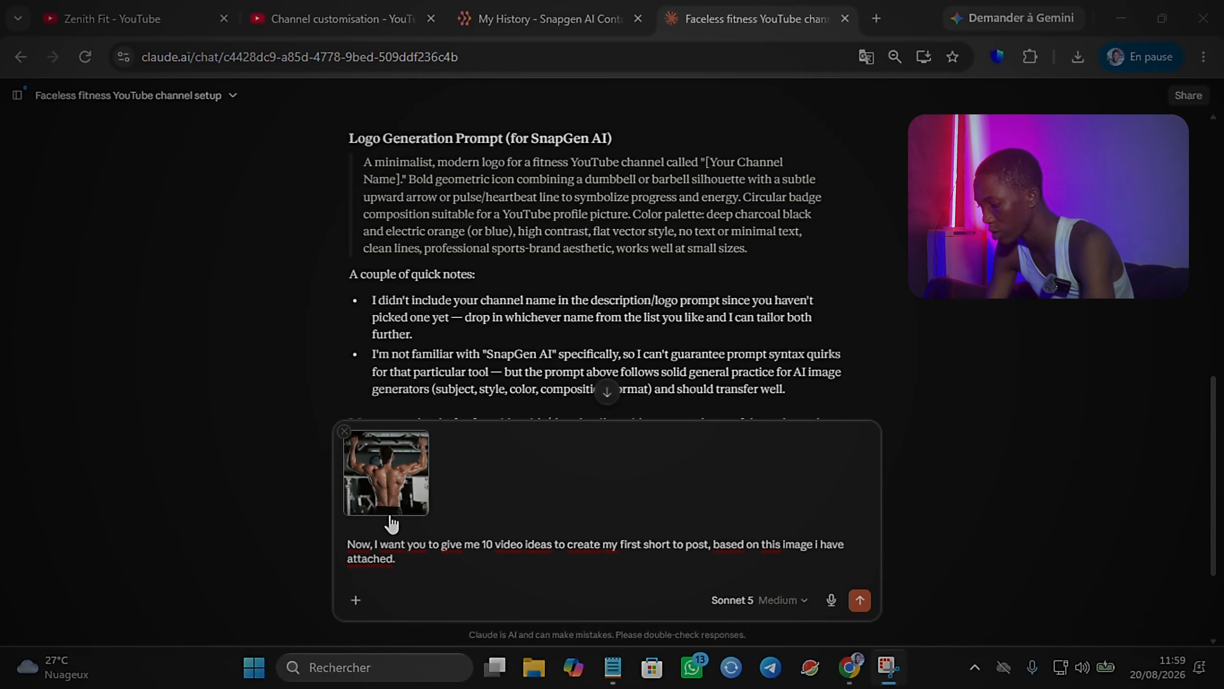
Ask Claude for 10 video ideas for the first Short based on the attached gym back image
left_click(853, 606)
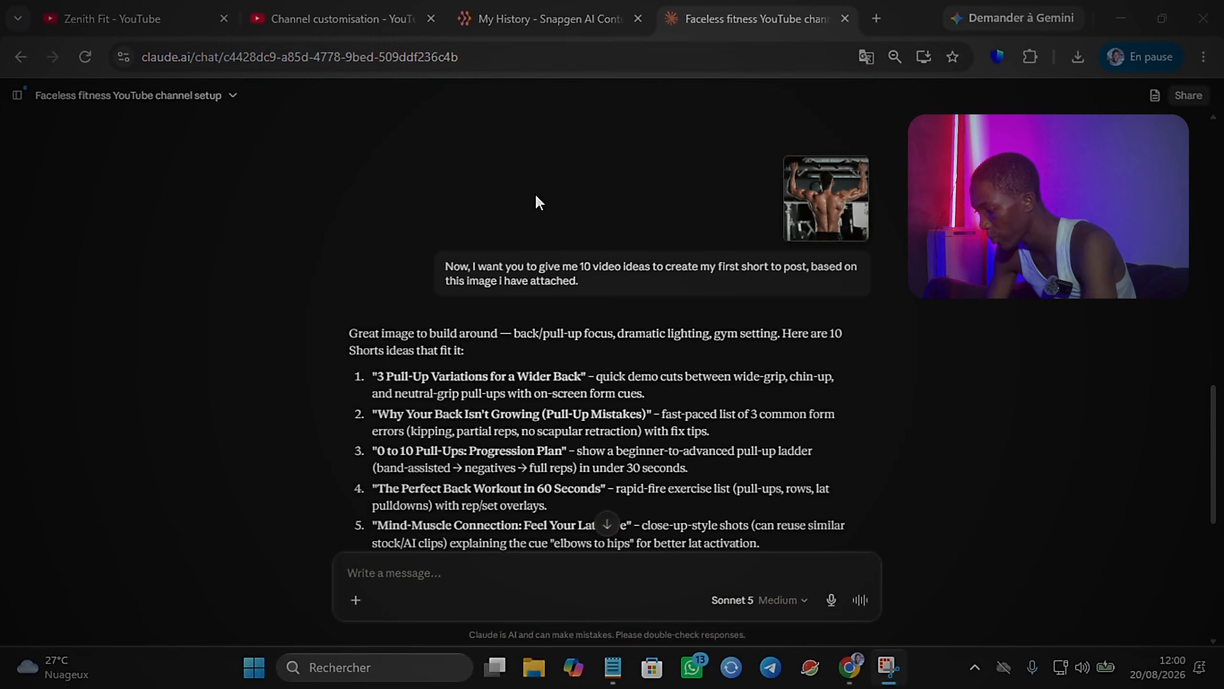
Ask Claude for a SnapGen AI video prompt for the idea "3 Pull-Up Variations for a Wider Back", using the same attached image
left_click(429, 581)
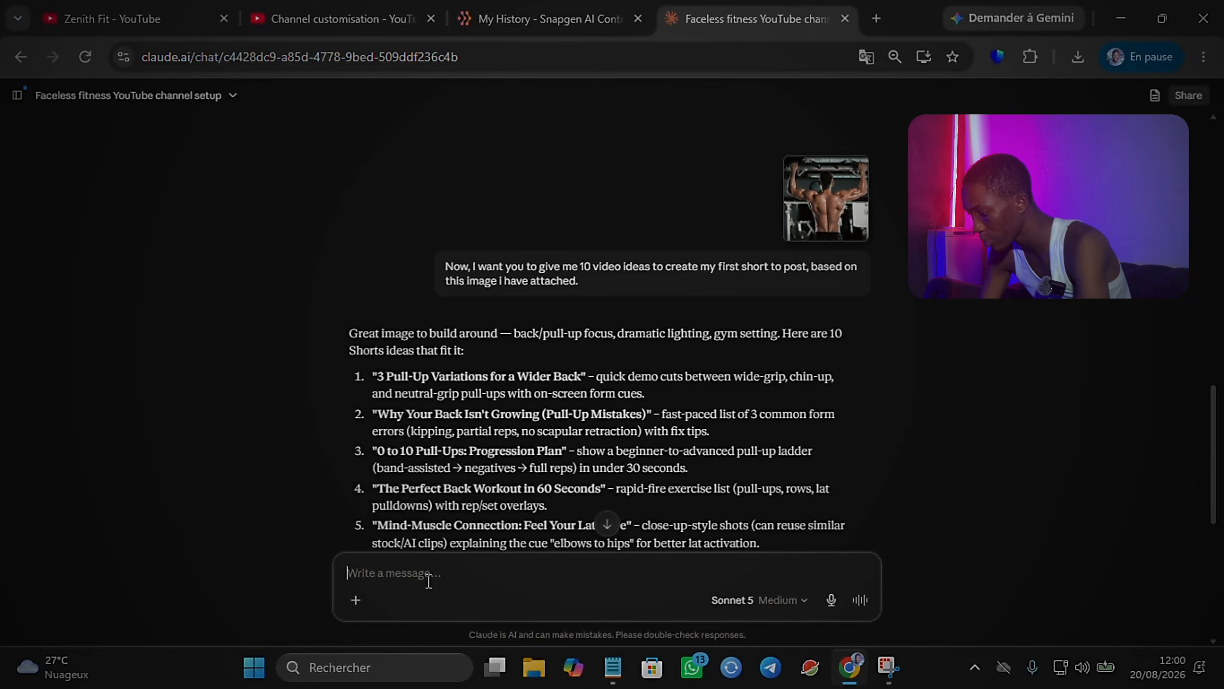
type("So give me a prompt for this particular idea:  : to generate a video with SnapGen AI or any other AI video generator, followed by the same image attached.")
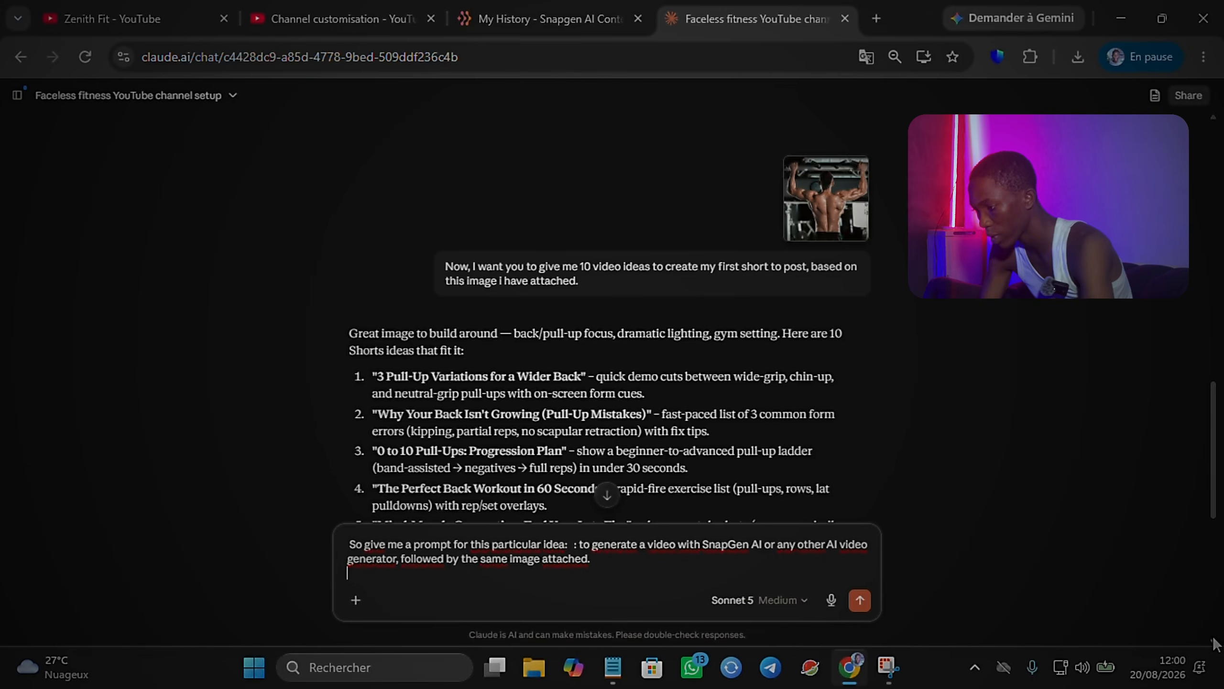
scroll(1215, 645, "down", 5)
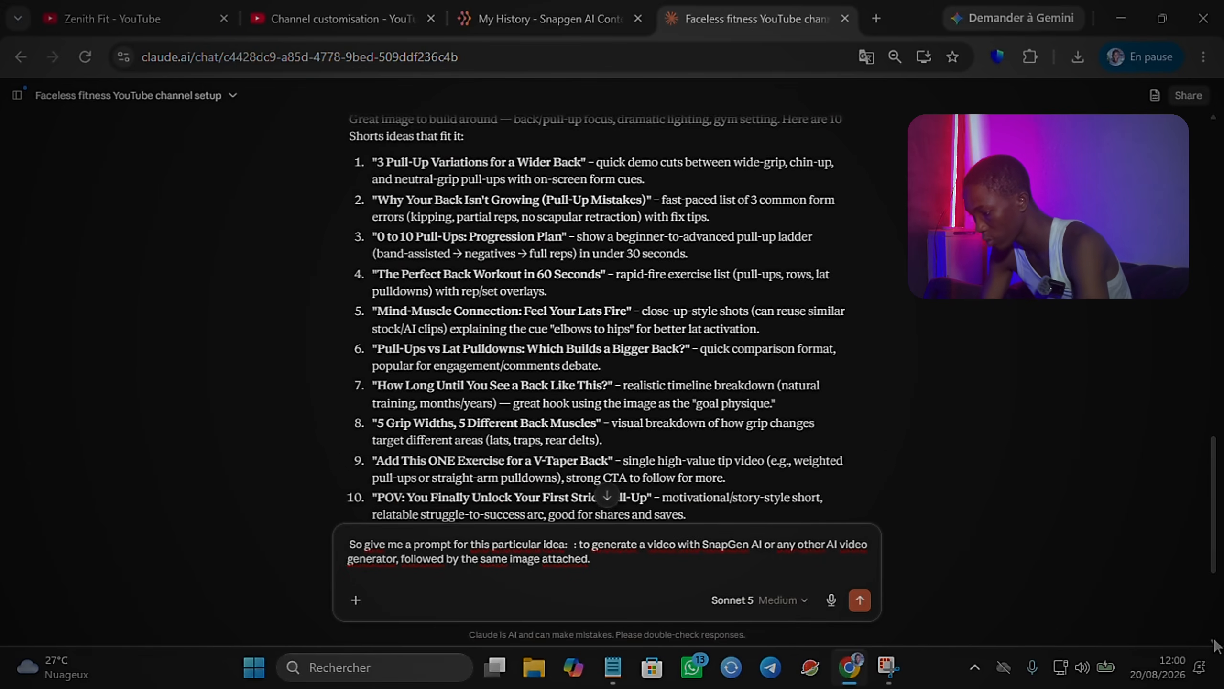
scroll(1215, 645, "down", 1)
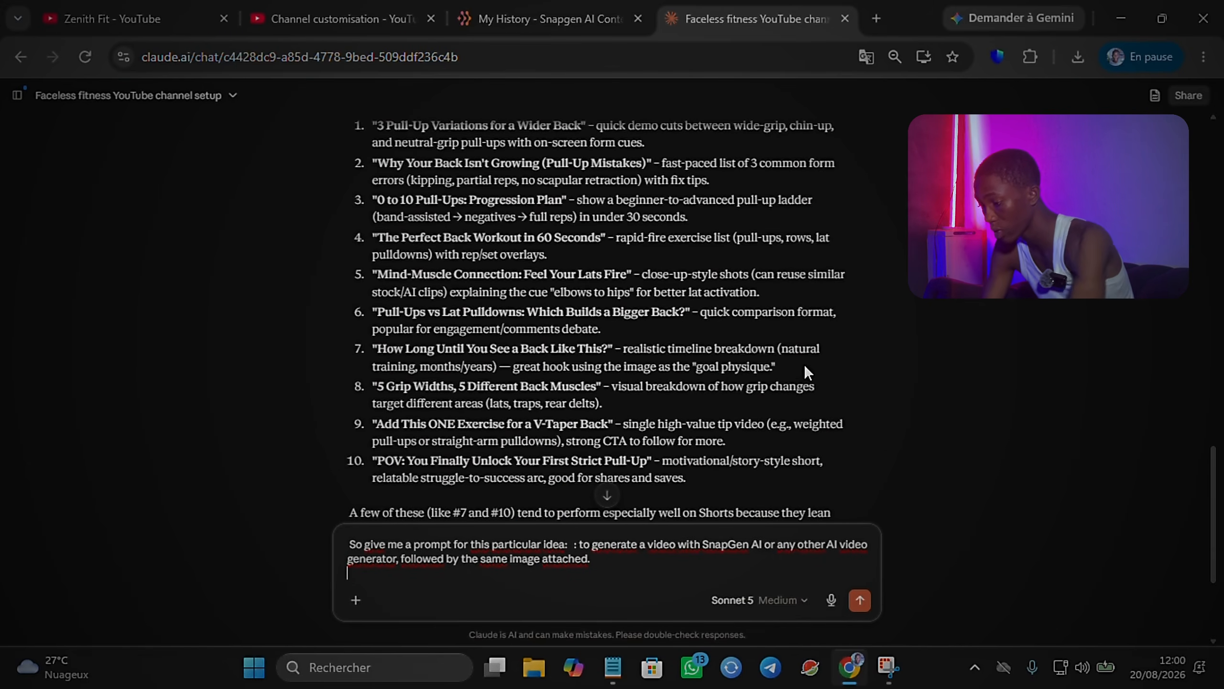
left_click(1214, 117)
left_click_drag(373, 162, 645, 178)
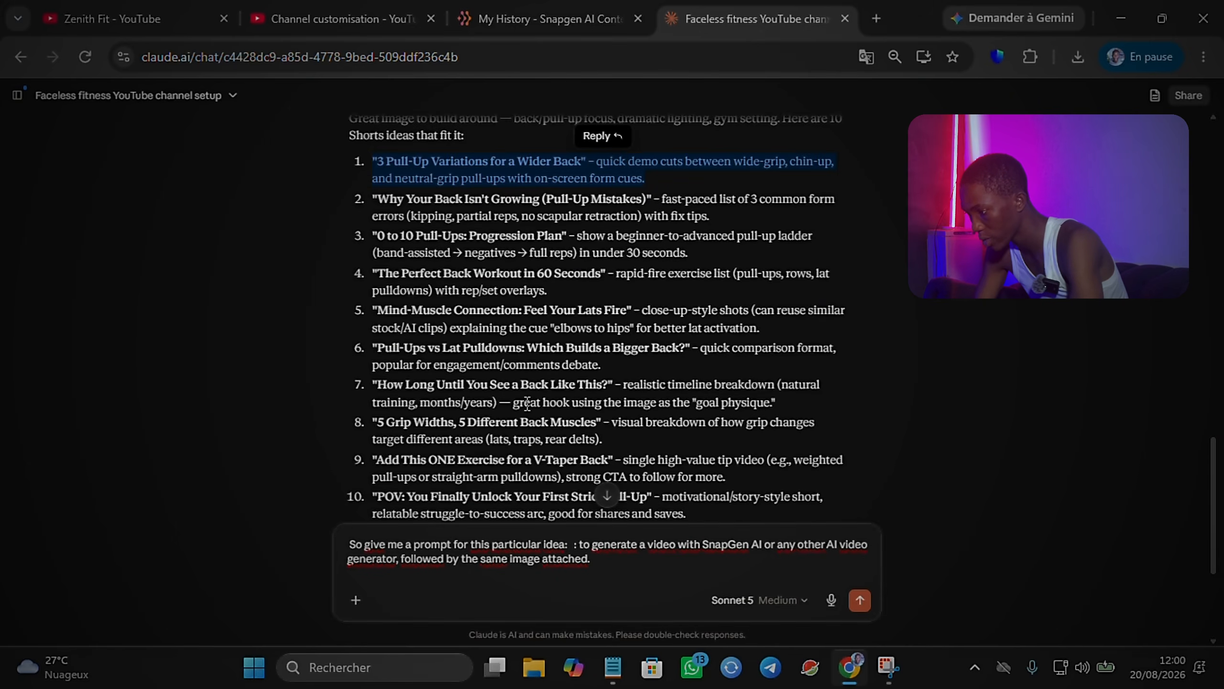
left_click(572, 544)
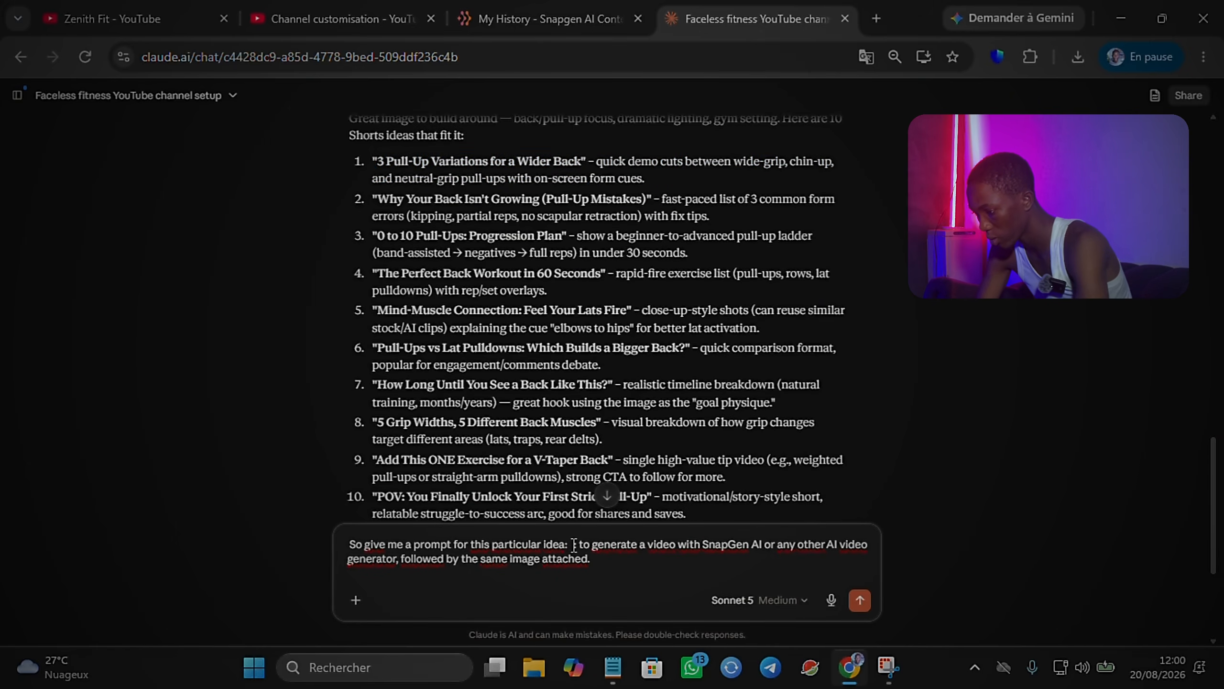
type("\"3 Pull-Up Variations for a Wider Back\" – quick demo cuts between wide-grip, chin-up, and neutral-grip pull-ups with on-screen form cues.")
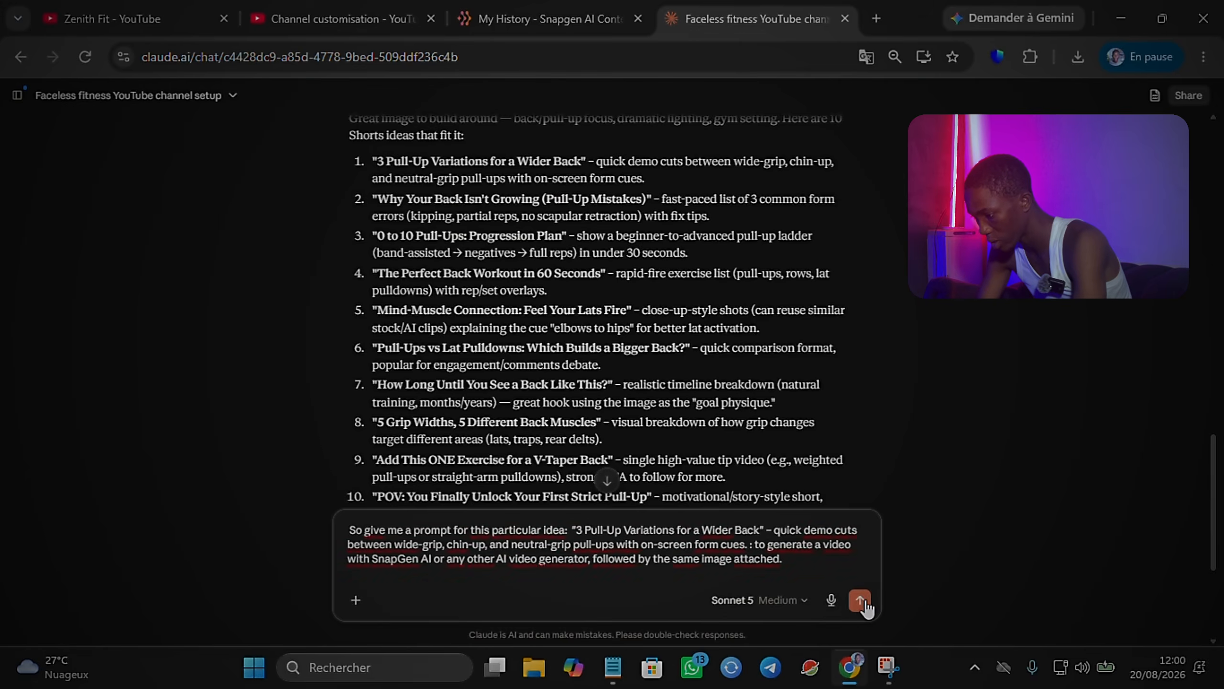
left_click(859, 600)
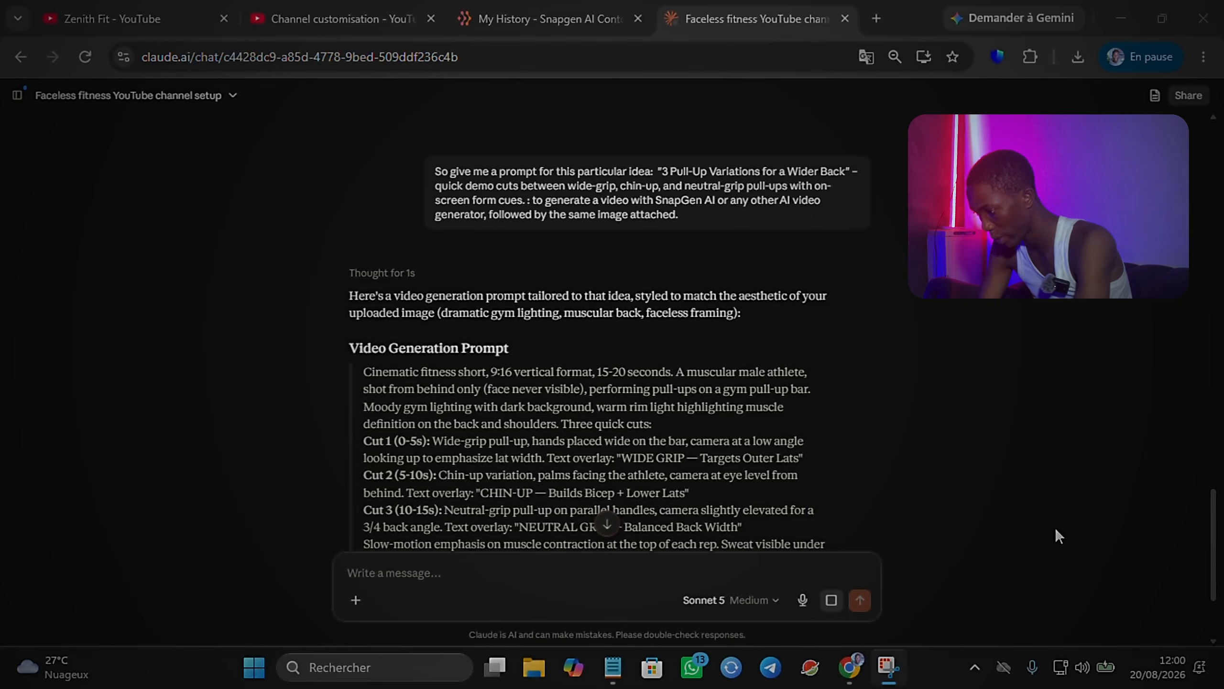
Select and copy the full Video Generation Prompt from Claude's reply
left_click(1215, 638)
left_click(1215, 637)
left_click(1215, 637)
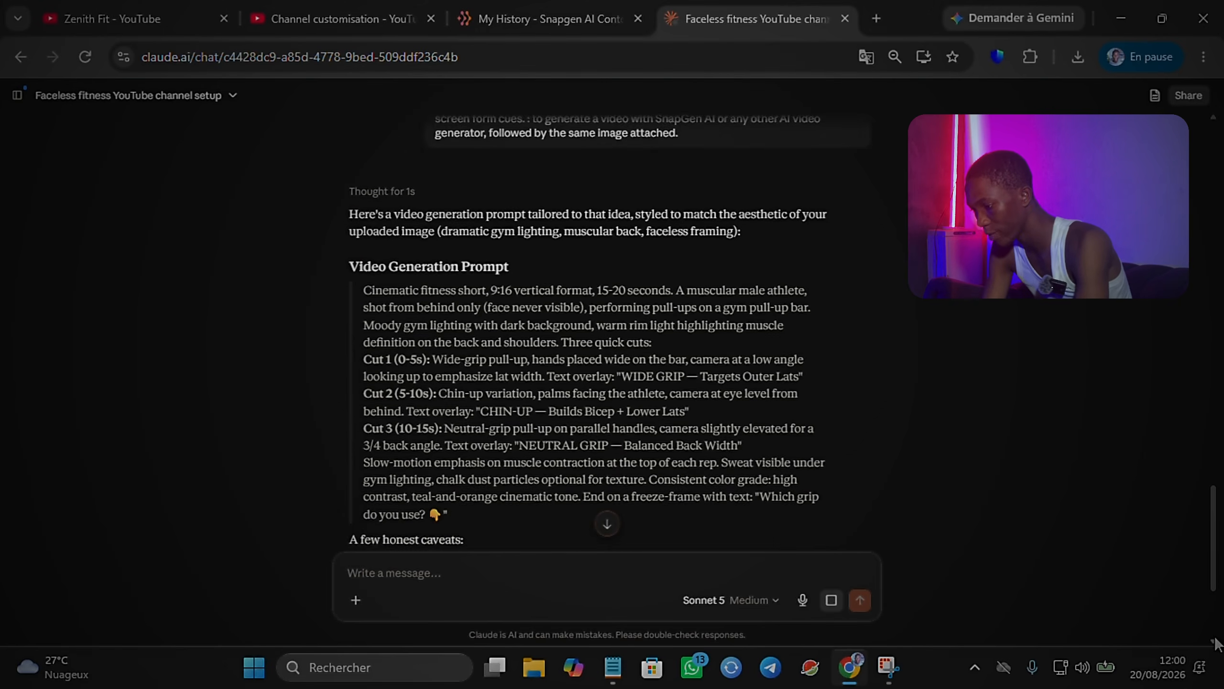
left_click(1215, 638)
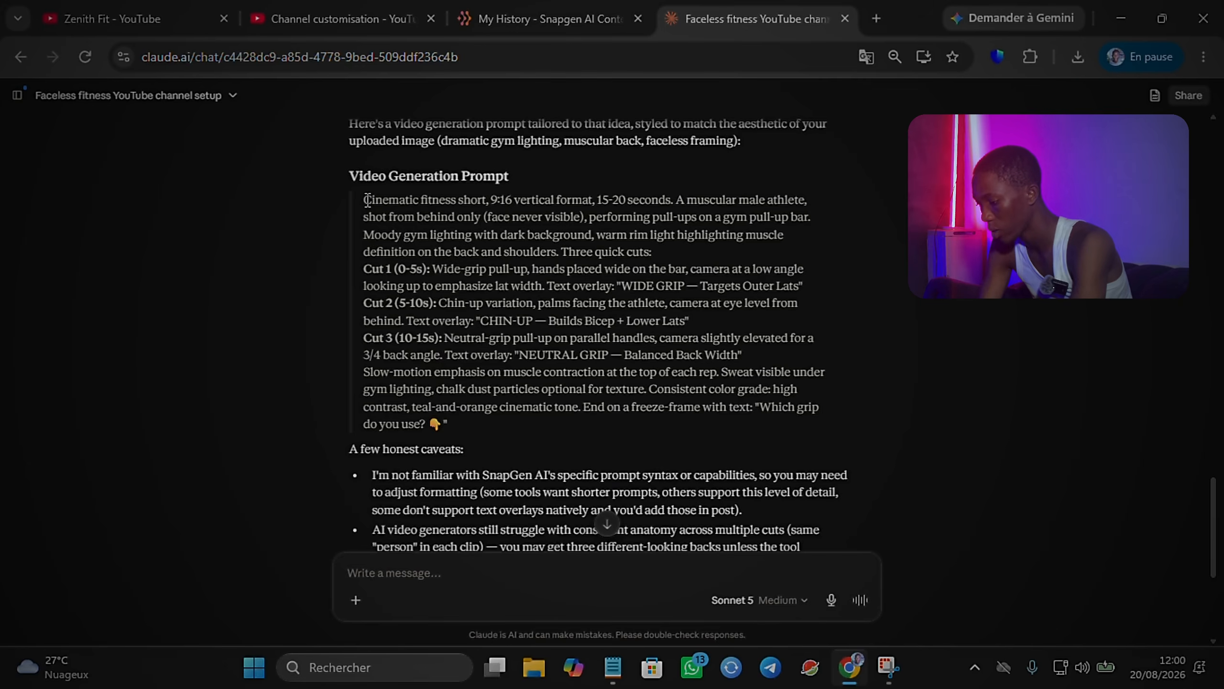
left_click_drag(364, 198, 429, 470)
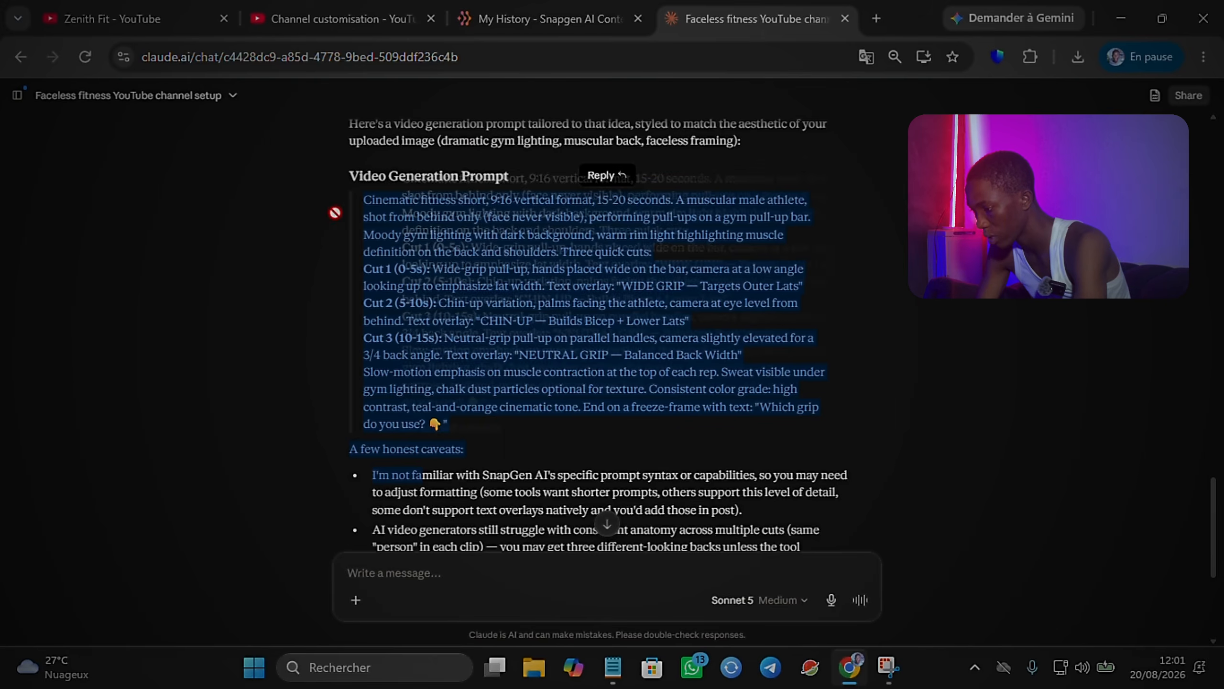
left_click(327, 225)
In SnapGen AI's Veo 3.1 Fast generator, attach the gym image, enter Claude's prompt with Achird narration and try to generate the video
key("ctrl+shift+Tab")
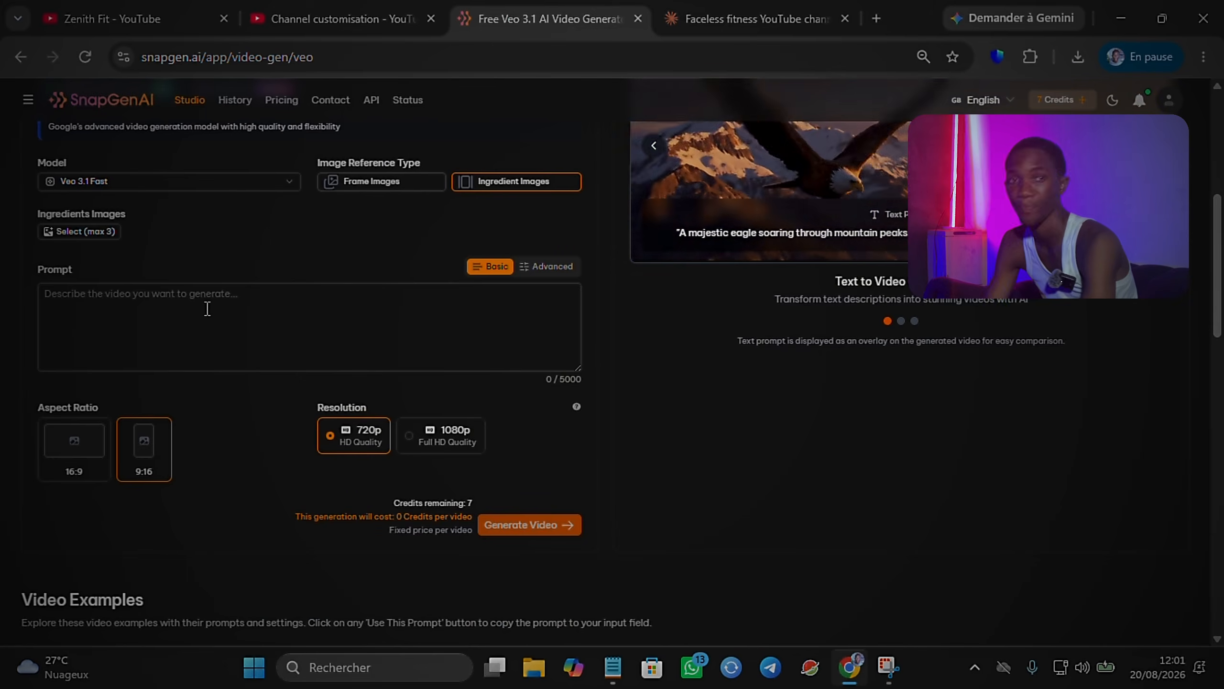
left_click(101, 232)
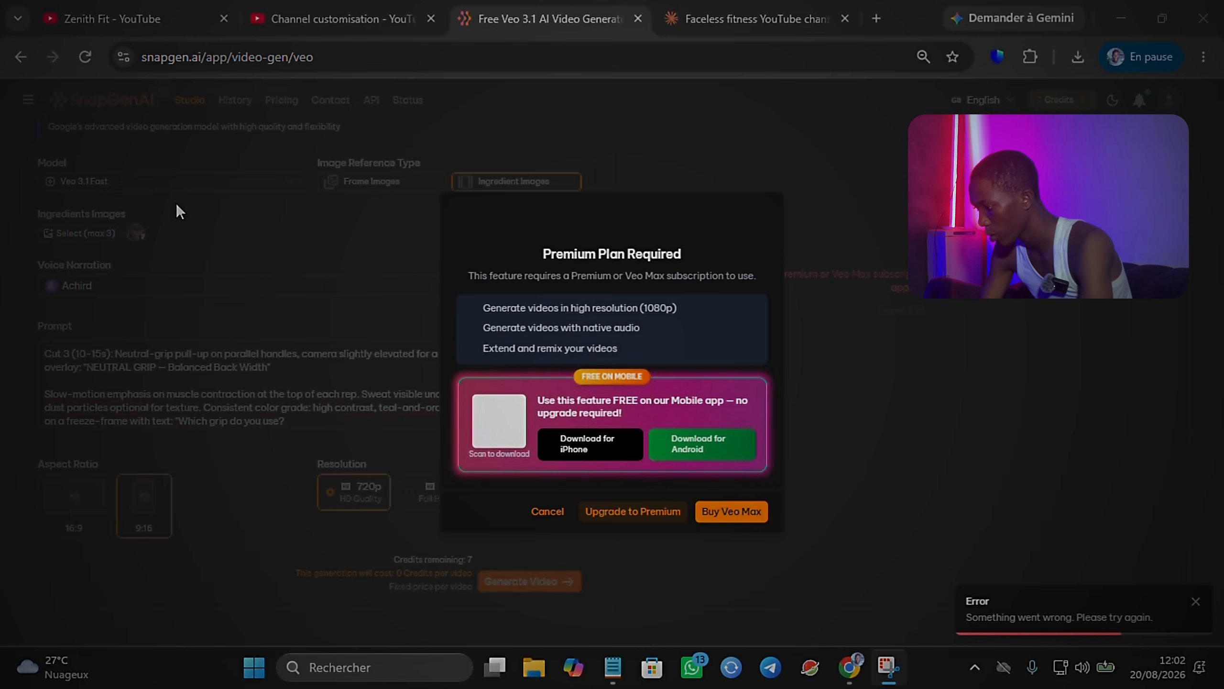
left_click(547, 512)
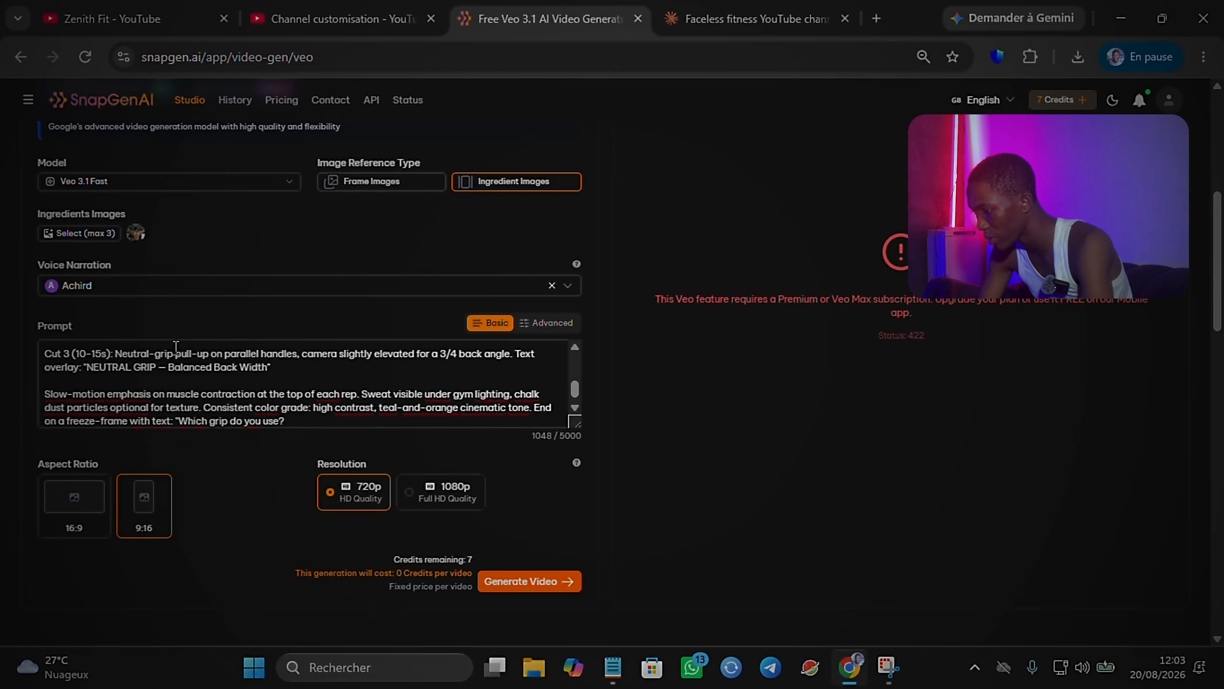
Replace the prompt with the shortened 15-second version, remove the voice narration, and generate the 9:16 video at 720p
left_click(573, 361)
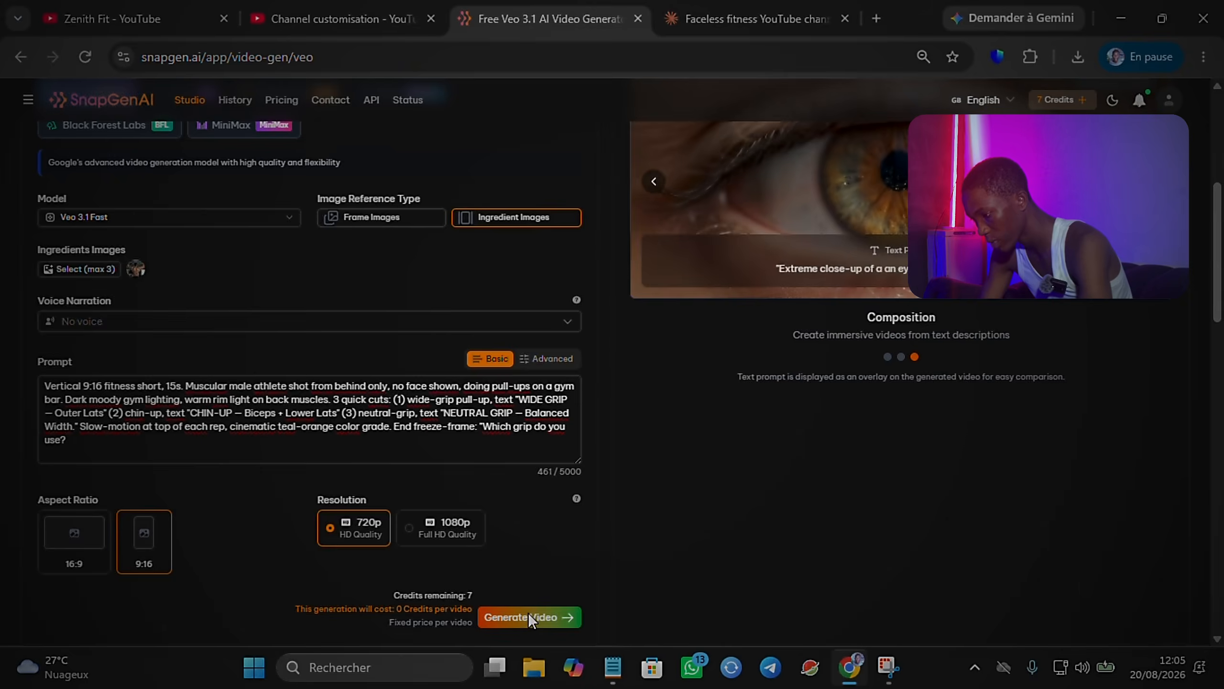
left_click(528, 617)
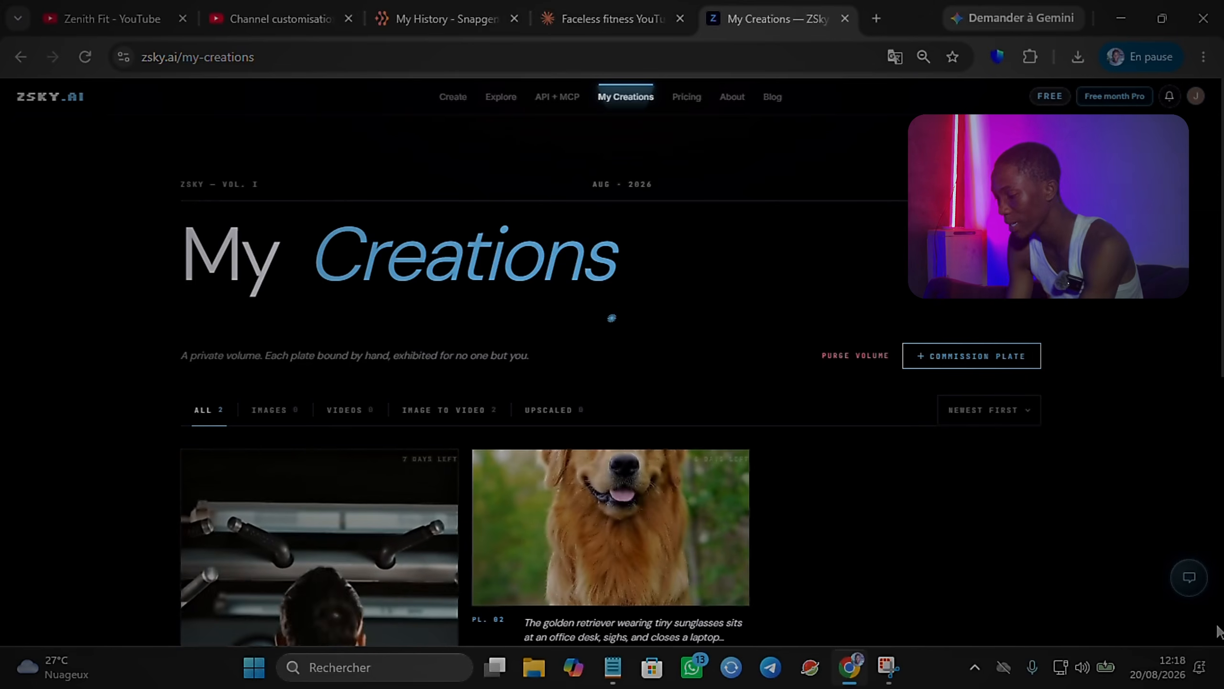
Switch to ZSky AI's My Creations and open the generated pull-up video
left_click(341, 561)
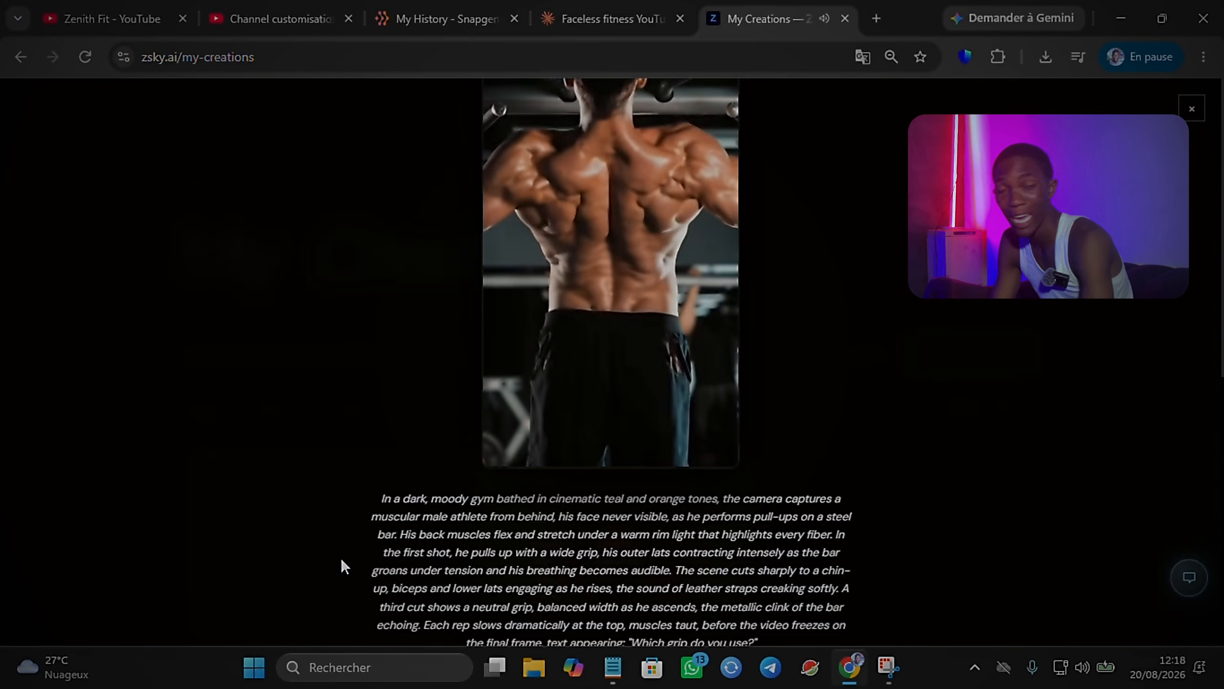